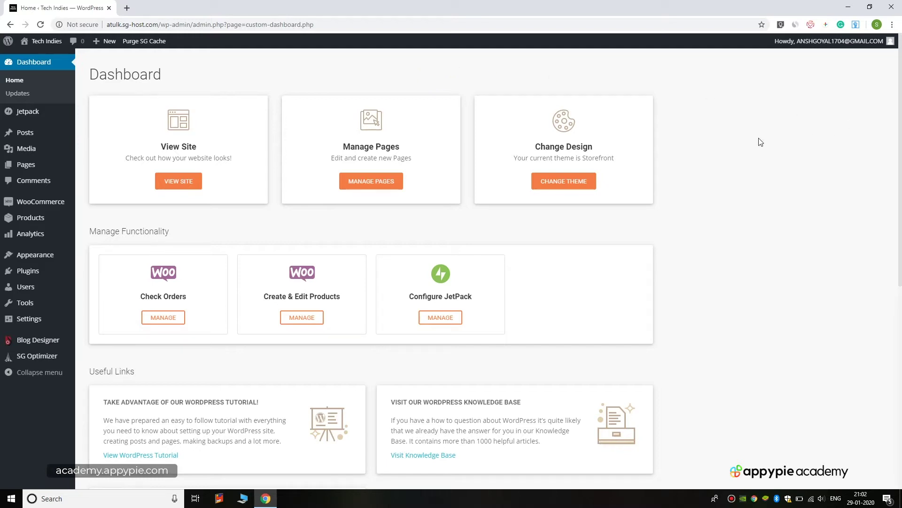
Start creating the first coupon in WooCommerce.
mouse_move(48, 203)
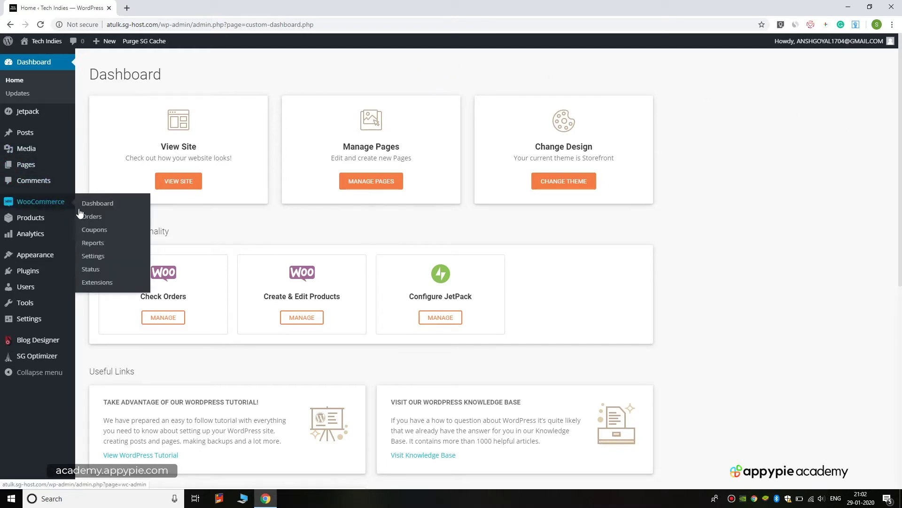
click(99, 232)
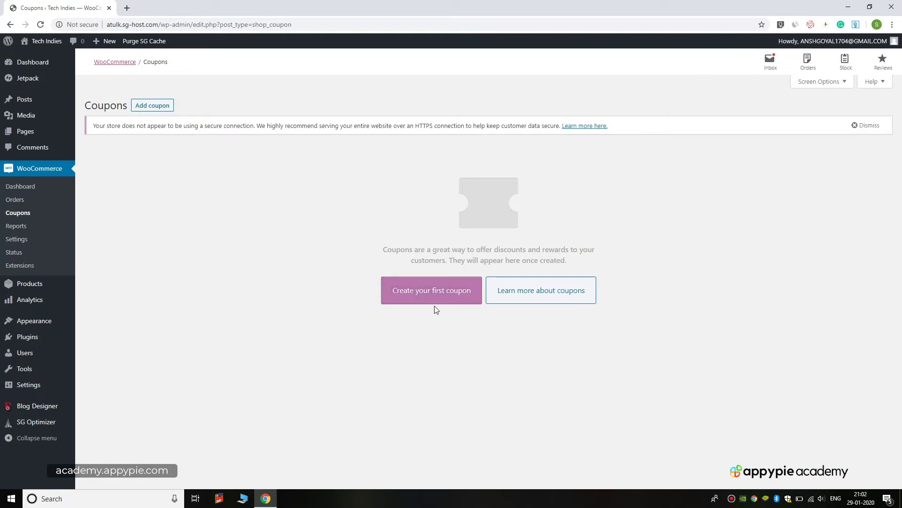
click(431, 294)
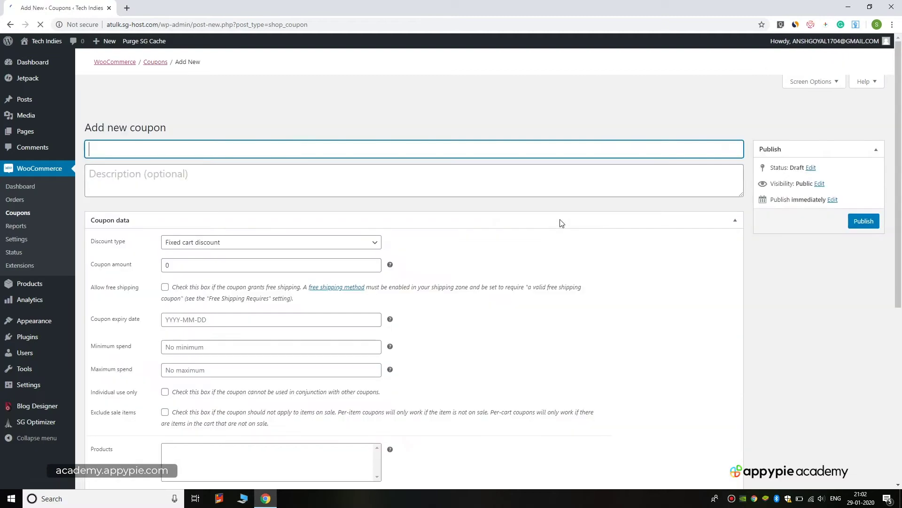
Set the coupon code to FREEFORFIRST and place the cursor in the description.
scroll(559, 222, down, 1)
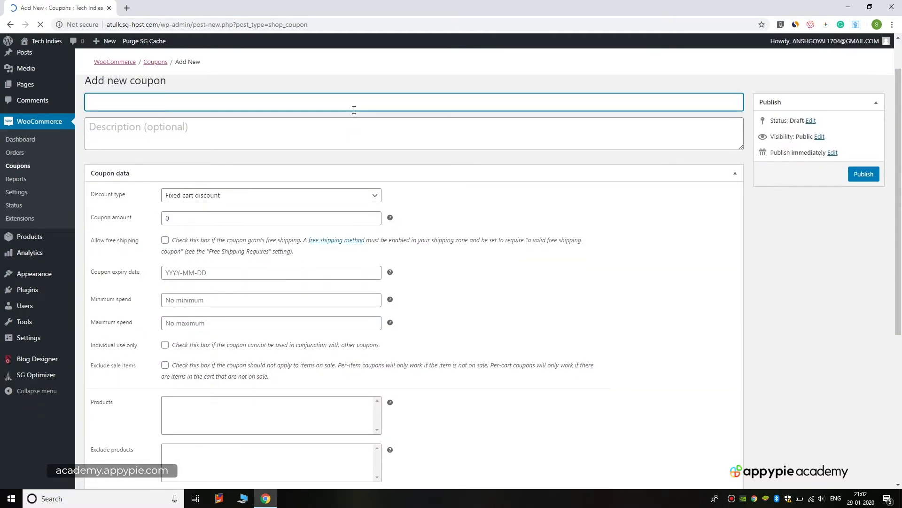
scroll(346, 118, down, 1)
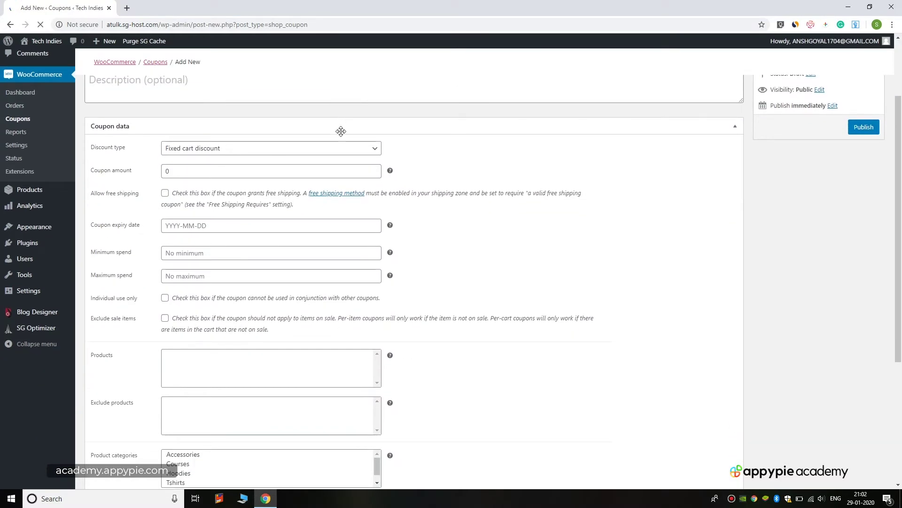
scroll(340, 132, up, 2)
click(289, 150)
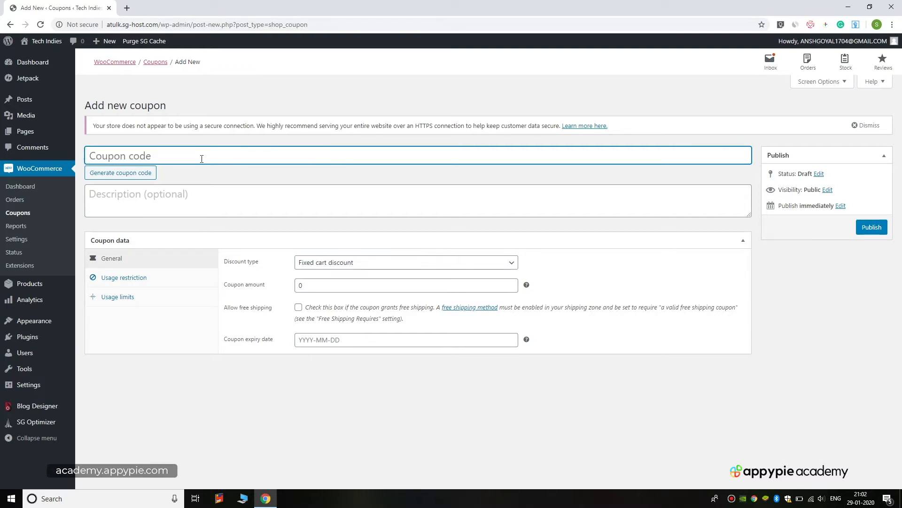
text(FREEFORFIRST)
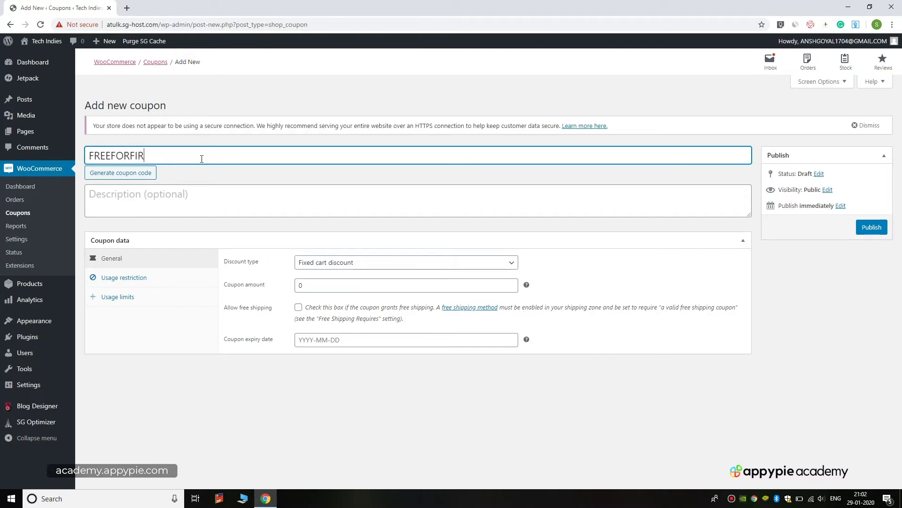
click(164, 194)
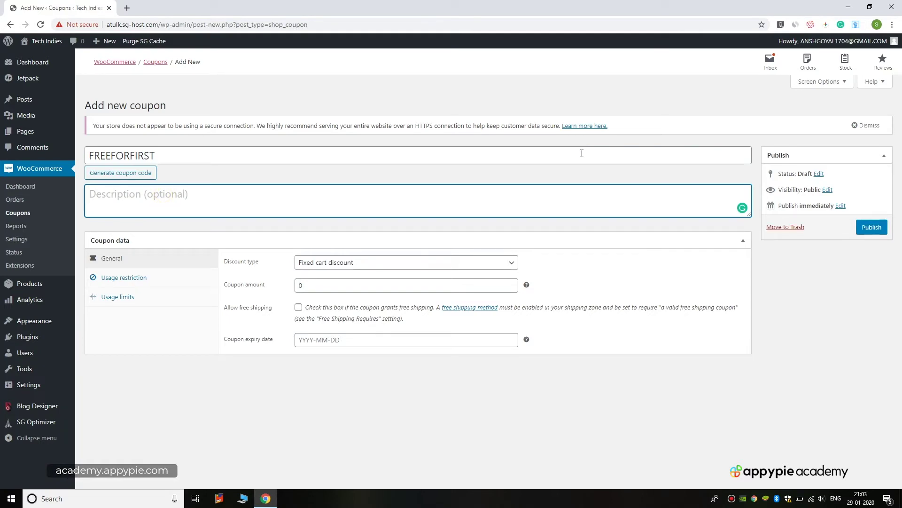
text(Free)
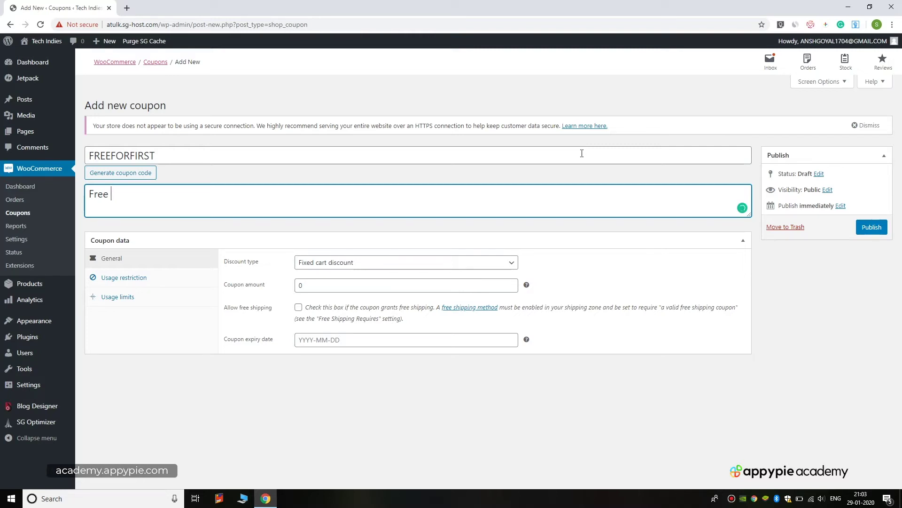
text(Order)
key(BackSpace)
key(BackSpace)
key(BackSpace)
key(BackSpace)
key(BackSpace)
key(BackSpace)
key(BackSpace)
key(BackSpace)
key(BackSpace)
key(BackSpace)
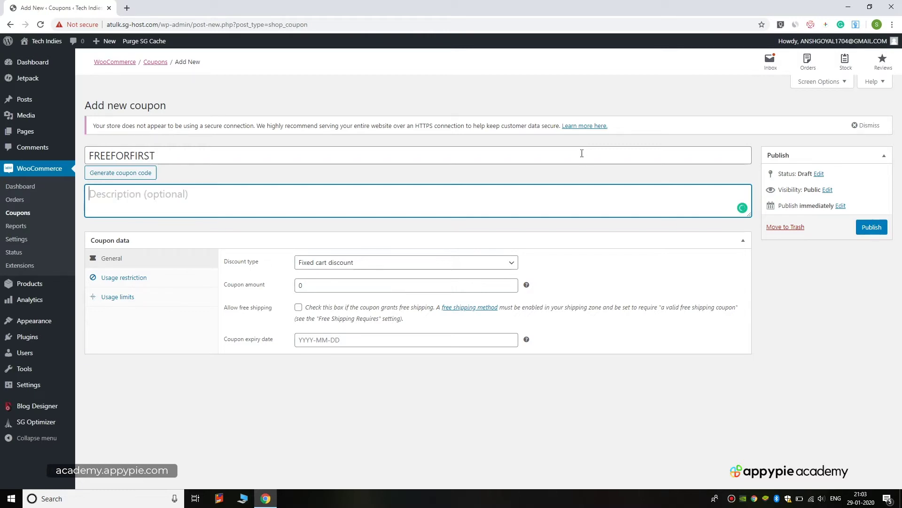
Enter the description "100% Discount up to $100 on your first purchase", accepting the spelling correction for "upto".
text(100)
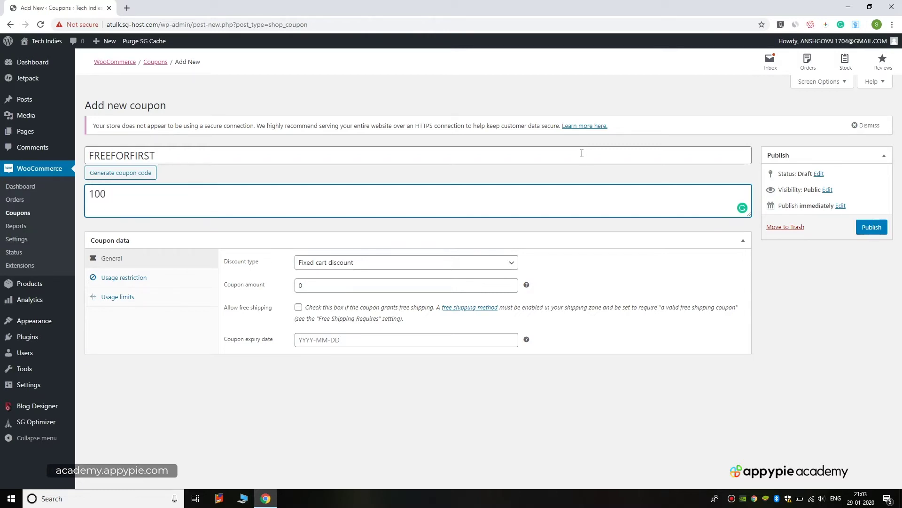
text(% Discount upto )
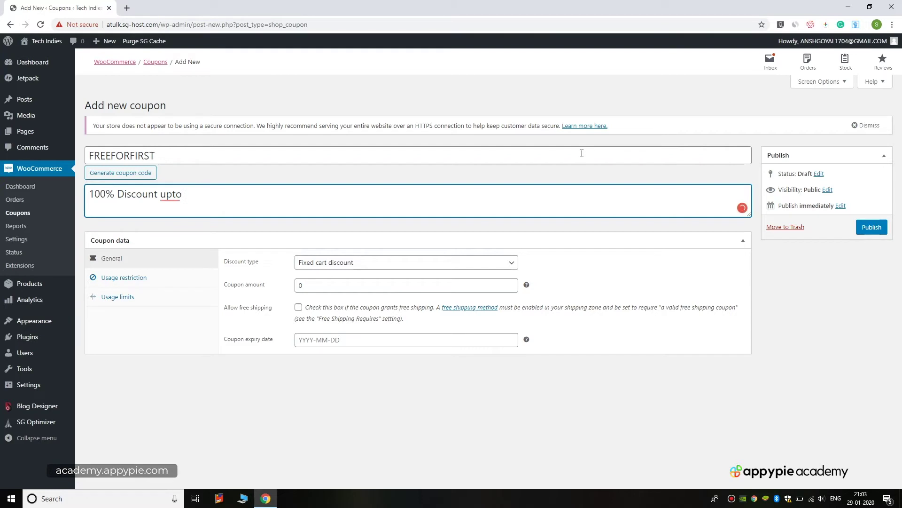
text($100 on your first pur)
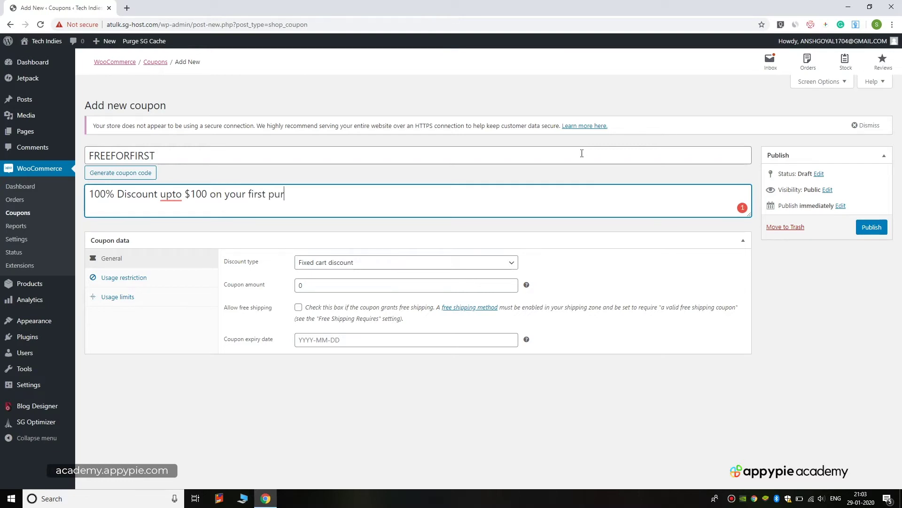
text(chase)
click(541, 223)
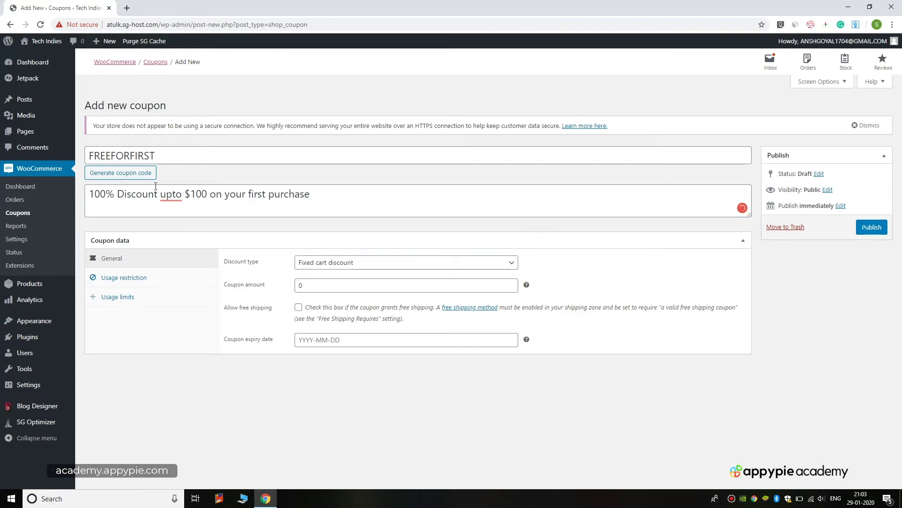
mouse_move(185, 193)
click(170, 210)
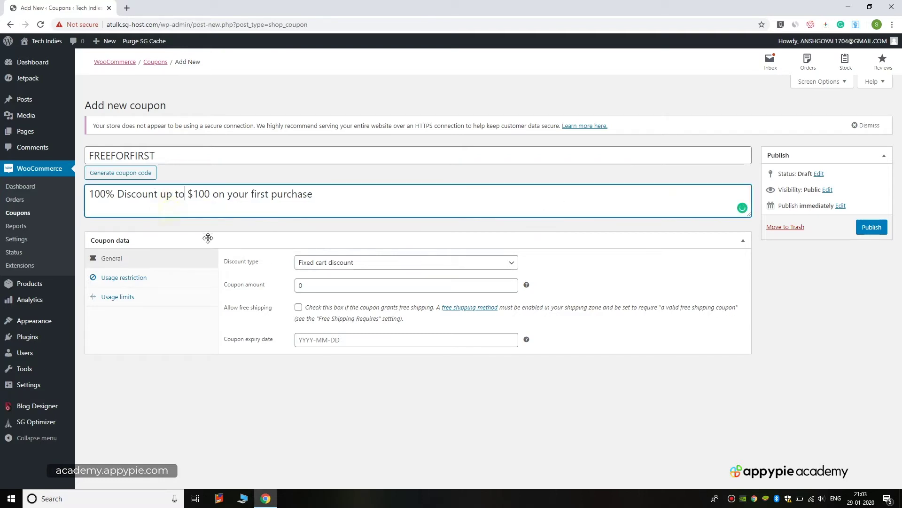
Choose Fixed cart discount as the discount type and set the coupon amount to 100.
click(336, 262)
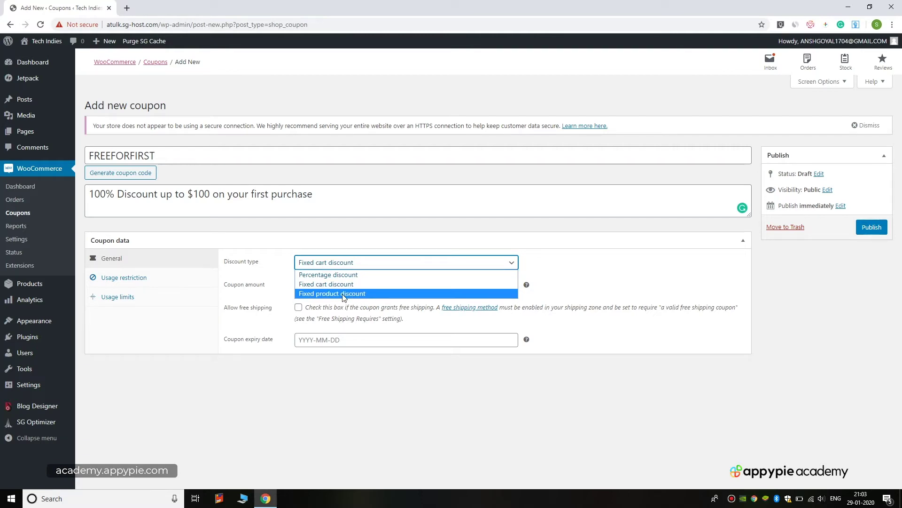
click(345, 284)
click(353, 283)
text(1000)
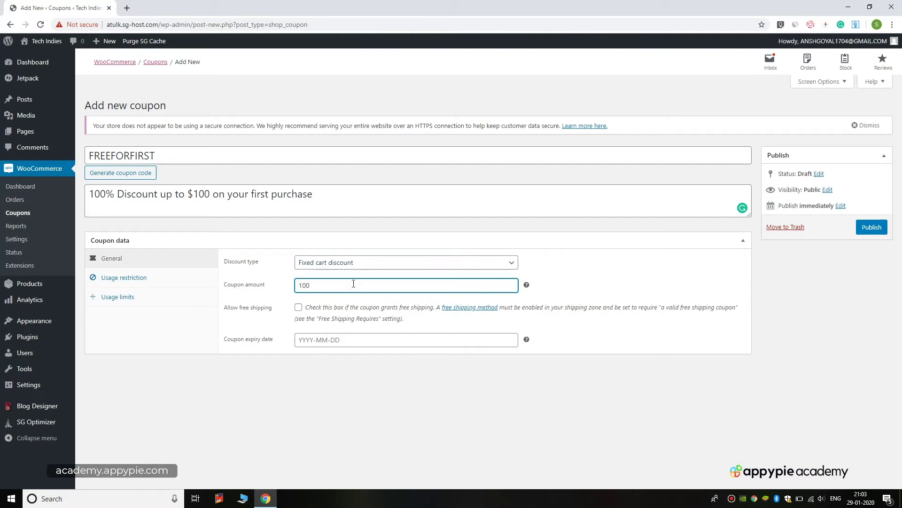
drag(211, 193, 186, 202)
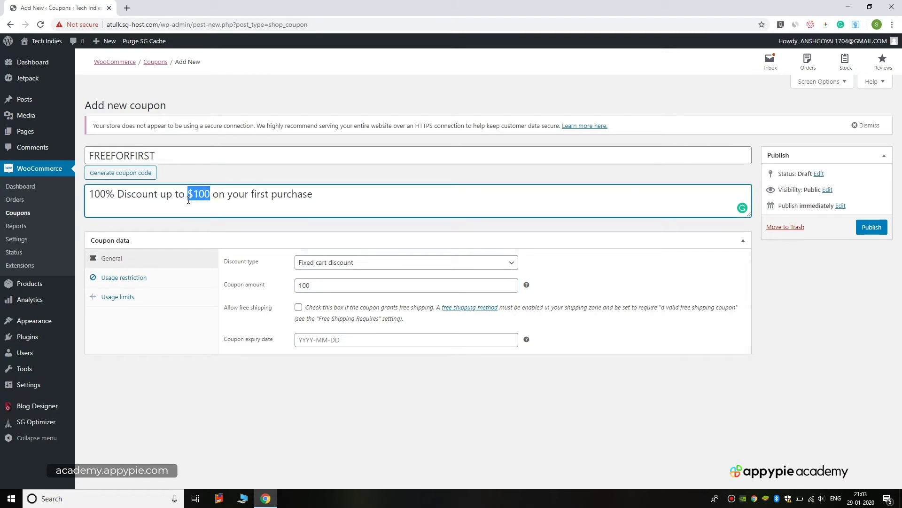
click(356, 222)
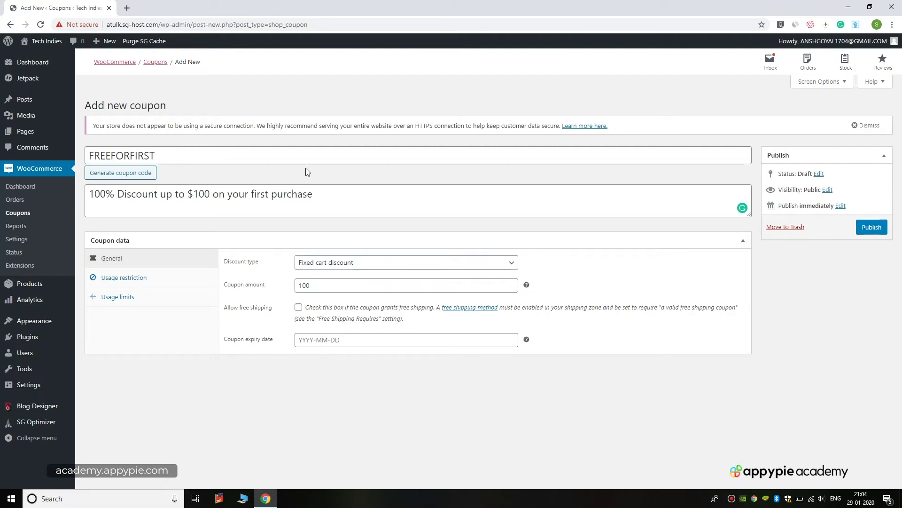
drag(315, 197, 204, 194)
click(301, 207)
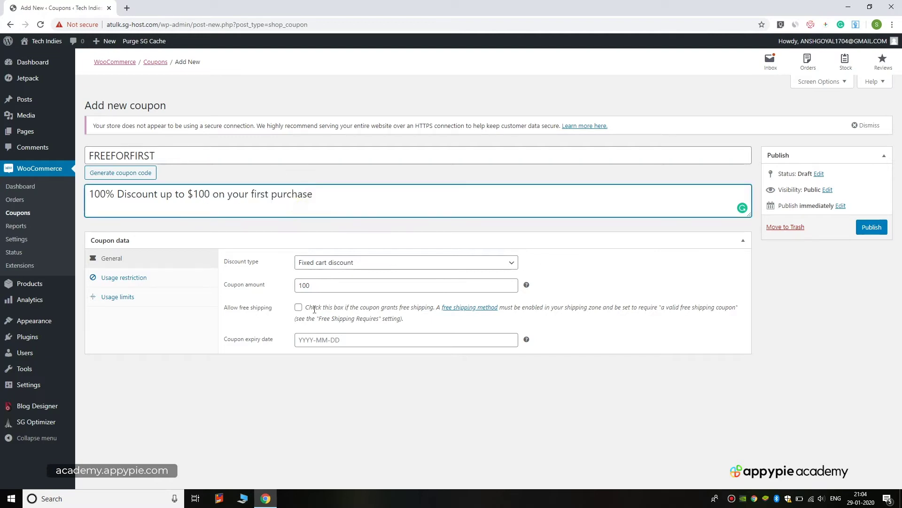
Append "and free shipping on your first order." to the end of the coupon description.
click(354, 192)
text(and free shipping on your firs)
key(BackSpace)
text(rs)
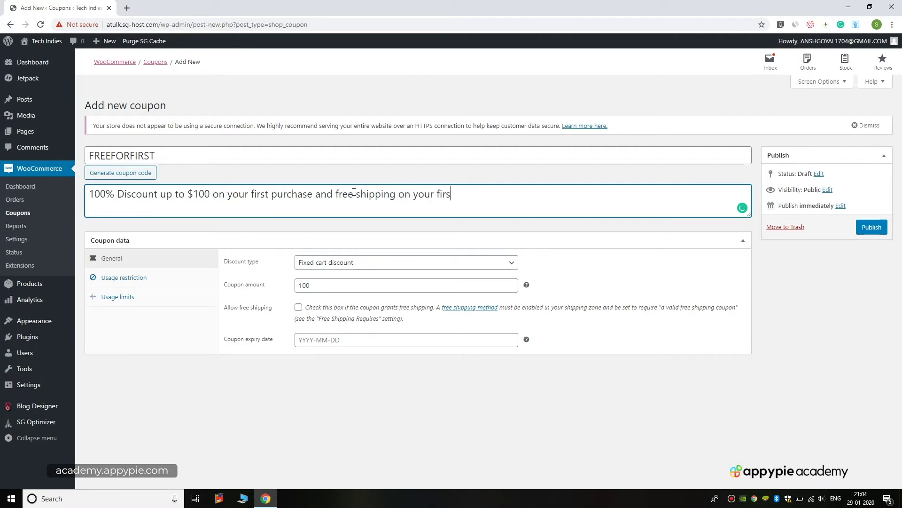
text(t order)
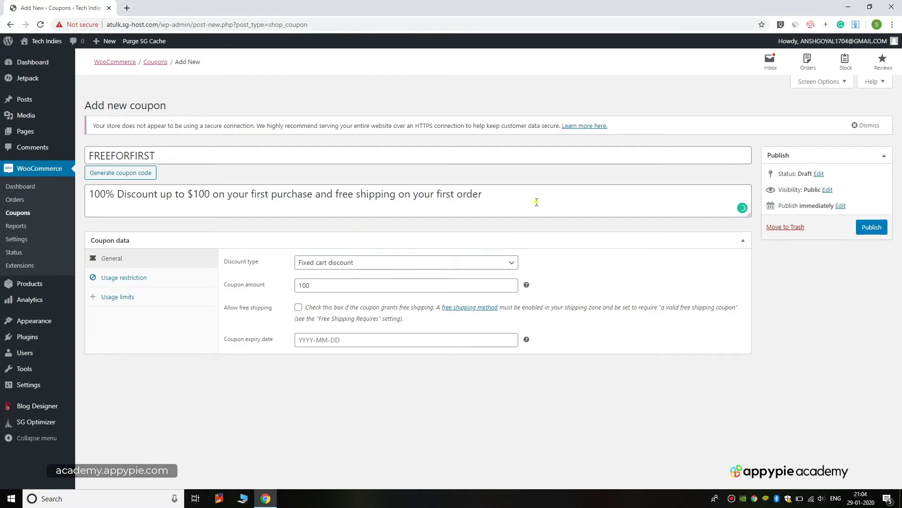
text(.)
click(516, 220)
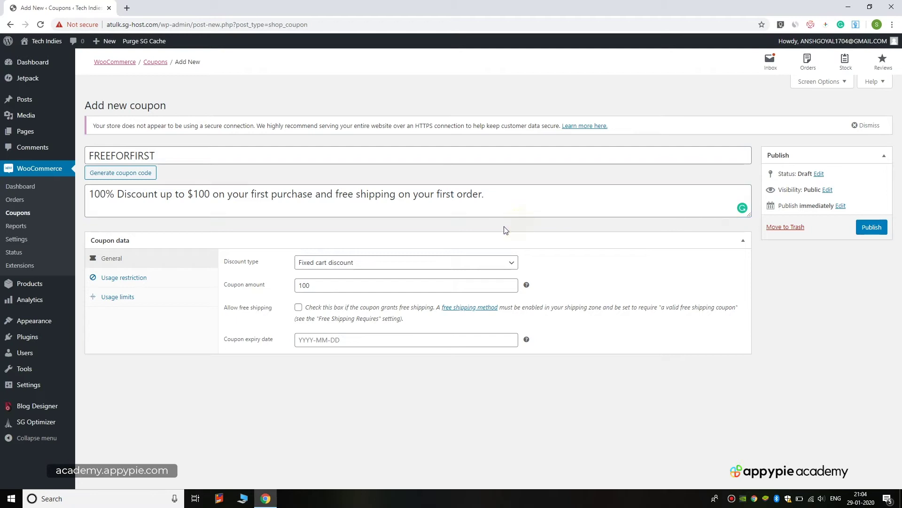
click(348, 335)
click(227, 368)
click(304, 340)
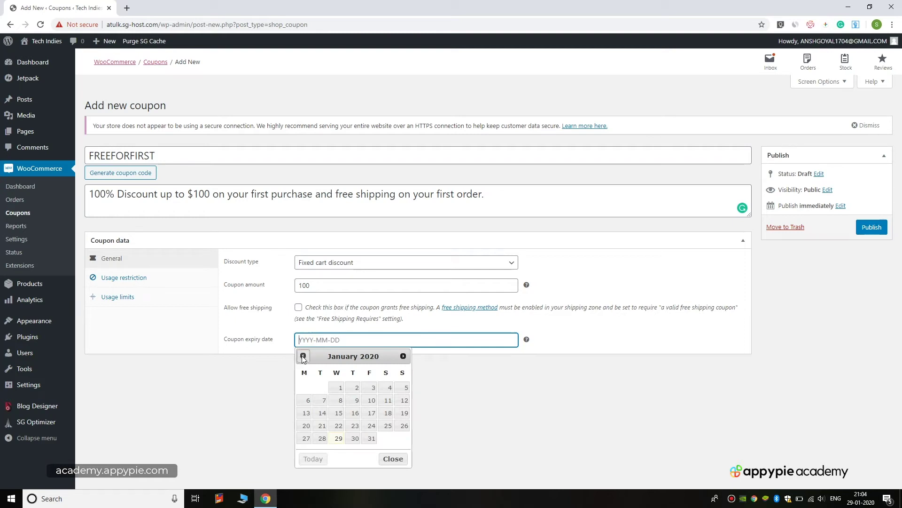
click(274, 375)
click(517, 342)
click(245, 379)
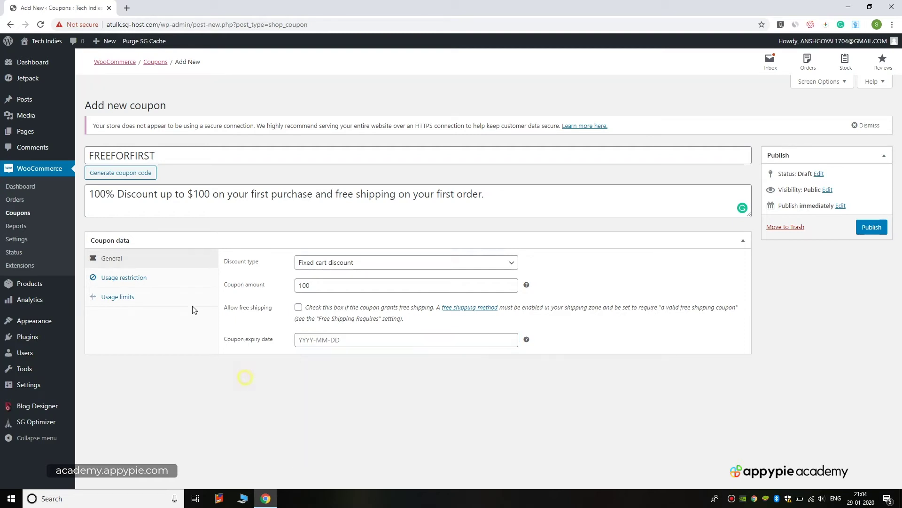
Set the coupon's usage restrictions to a minimum spend of 99 and individual use only, with no maximum spend.
click(131, 279)
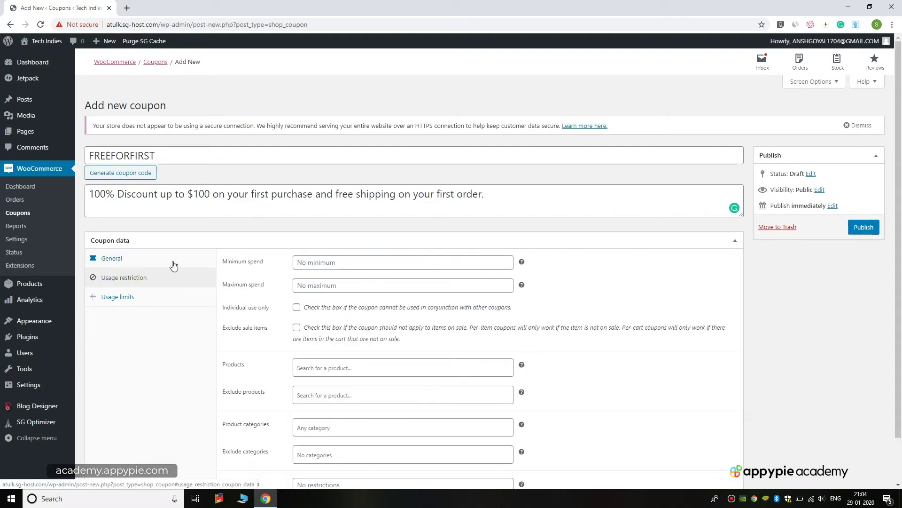
scroll(385, 216, down, 1)
click(383, 214)
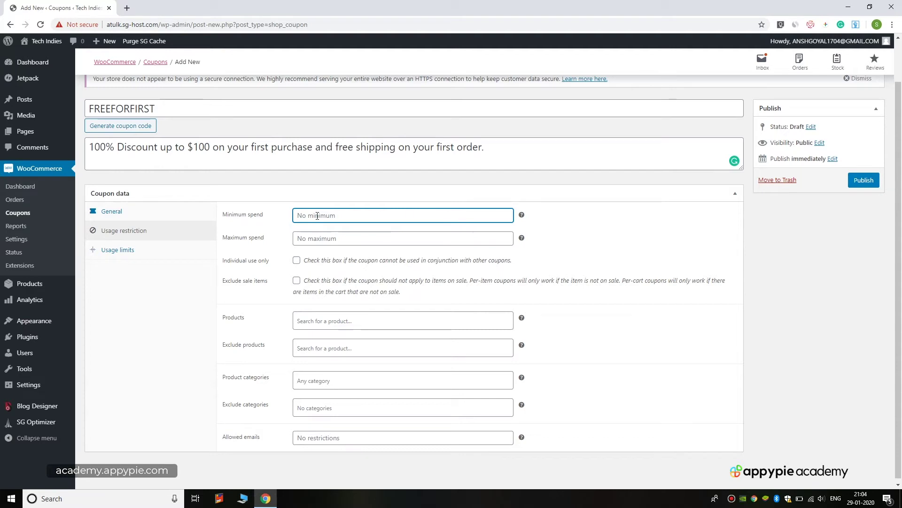
text(99)
click(363, 235)
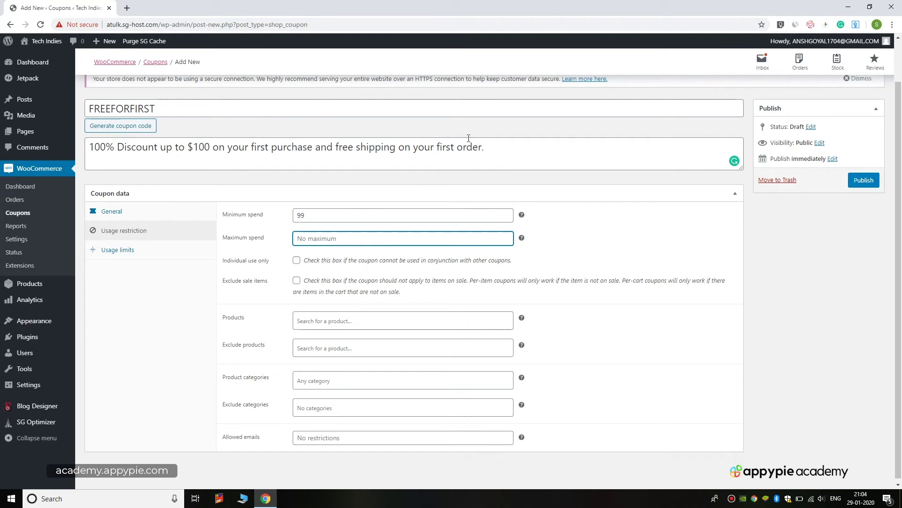
click(545, 239)
scroll(167, 222, down, 1)
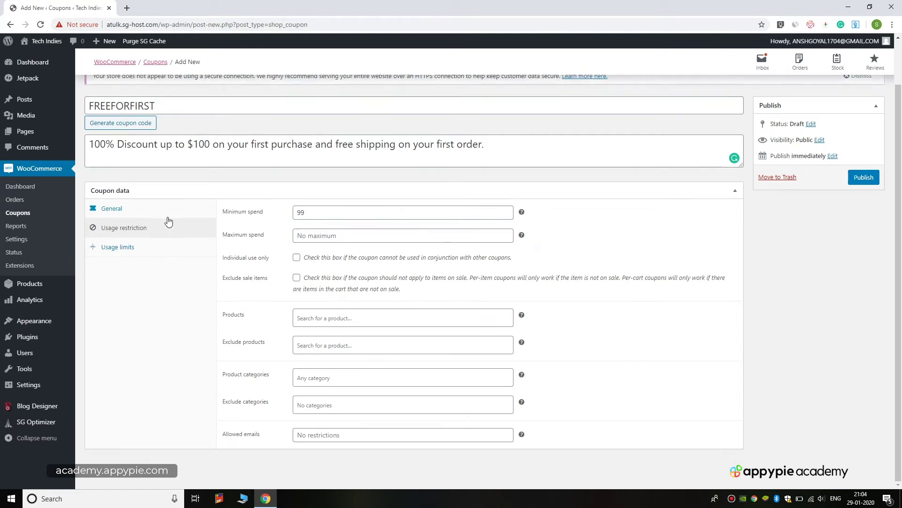
click(296, 258)
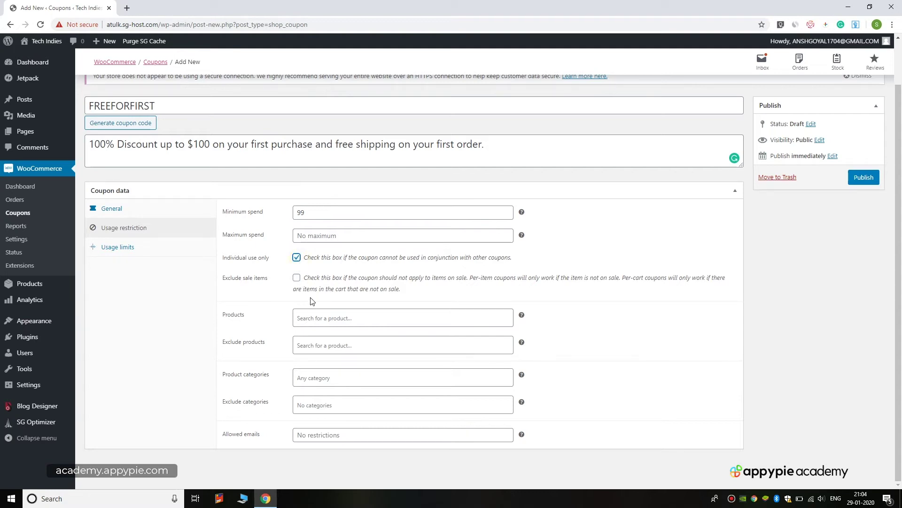
click(301, 318)
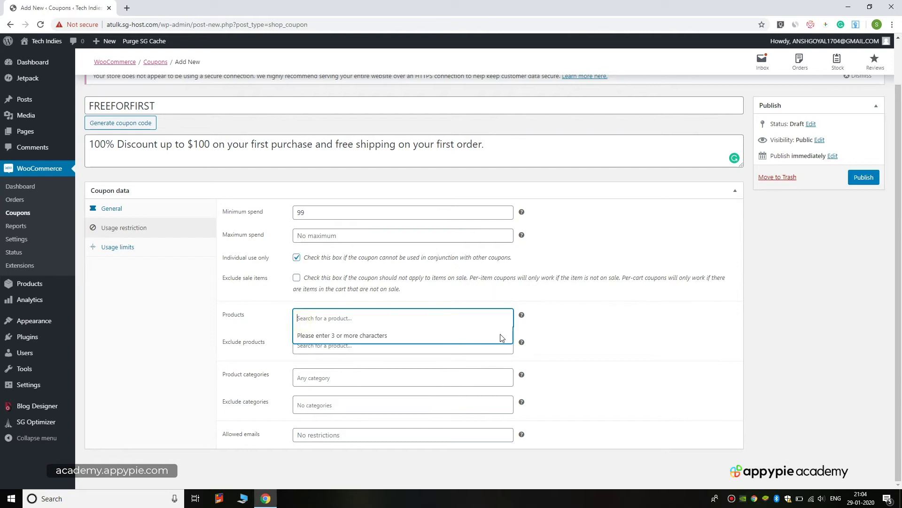
click(611, 318)
mouse_move(521, 316)
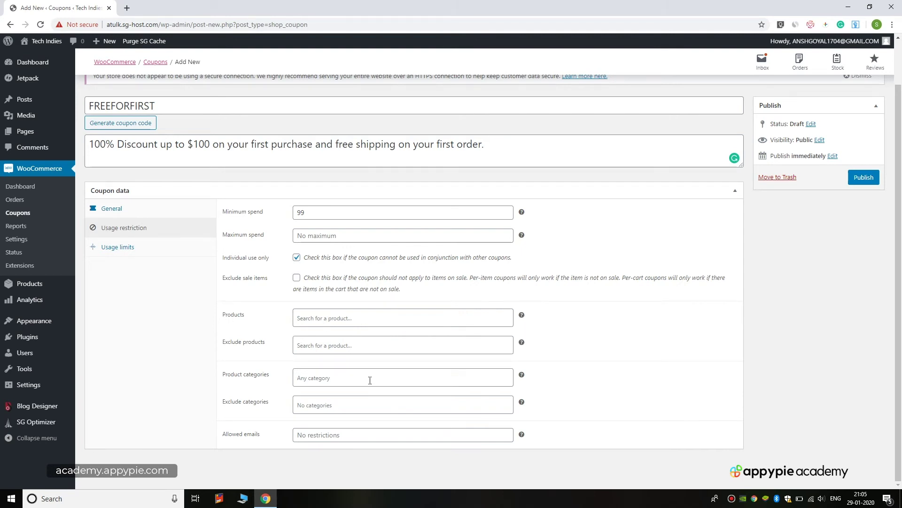
Set the coupon's usage limit per user to 1, leaving the limit per coupon empty.
click(136, 246)
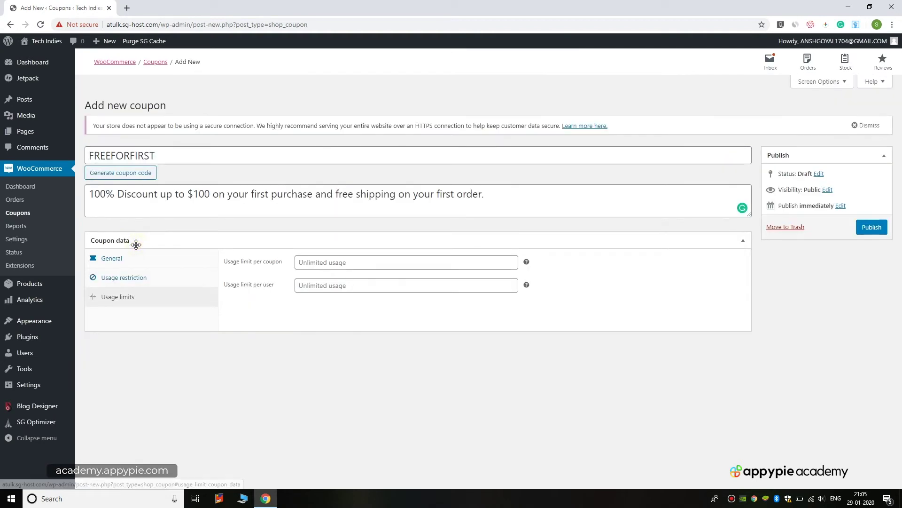
click(346, 262)
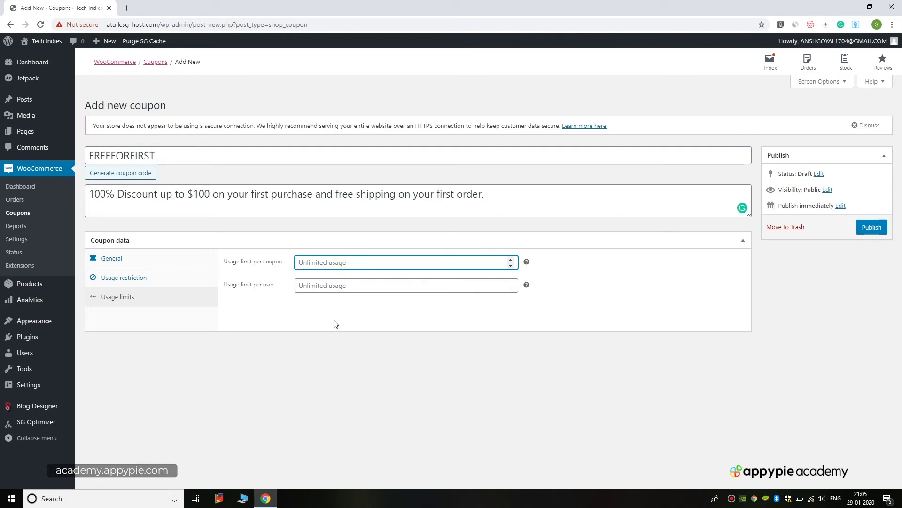
click(336, 263)
click(344, 288)
text(1)
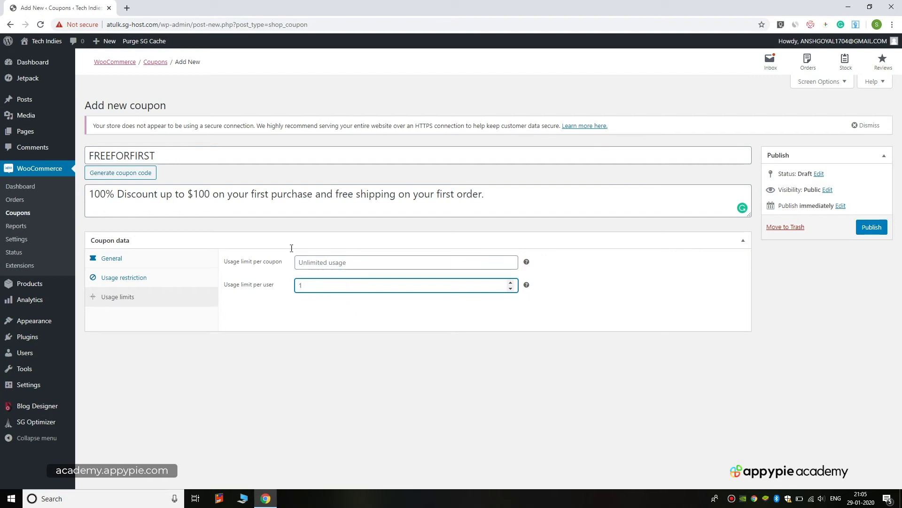
Publish the FREEFORFIRST coupon and open the store's front page atulk.sg-host.com in a new browser tab.
click(313, 306)
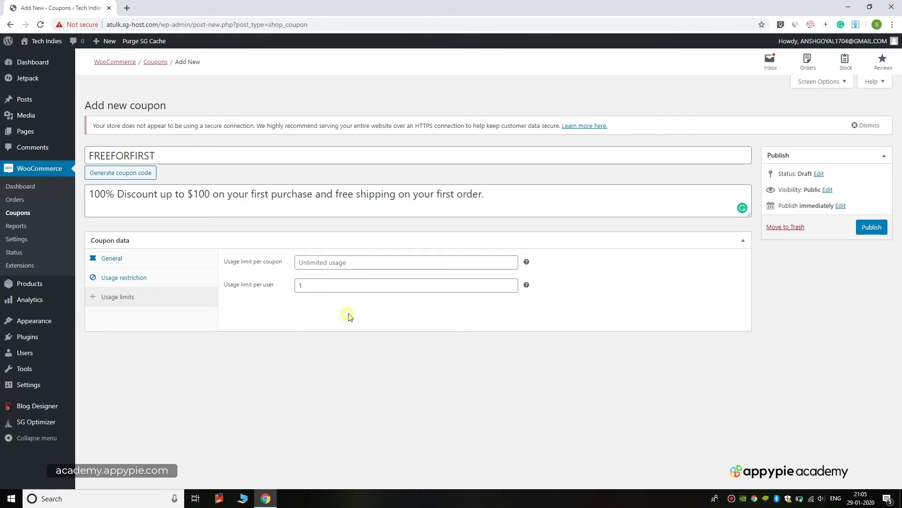
click(873, 226)
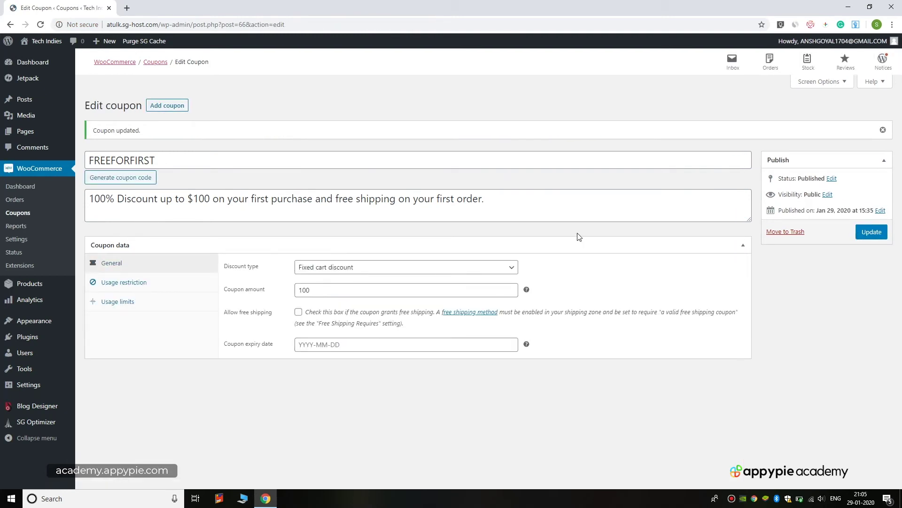
click(127, 7)
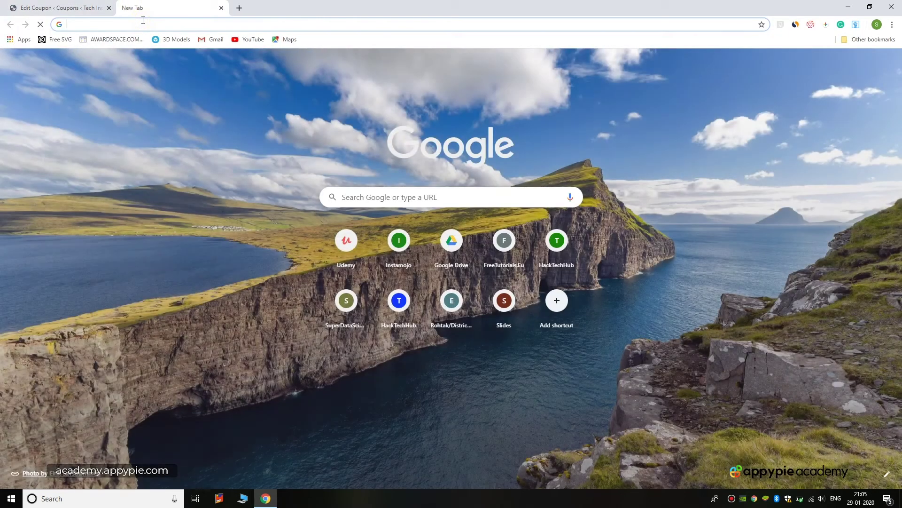
text(atu)
key(Return)
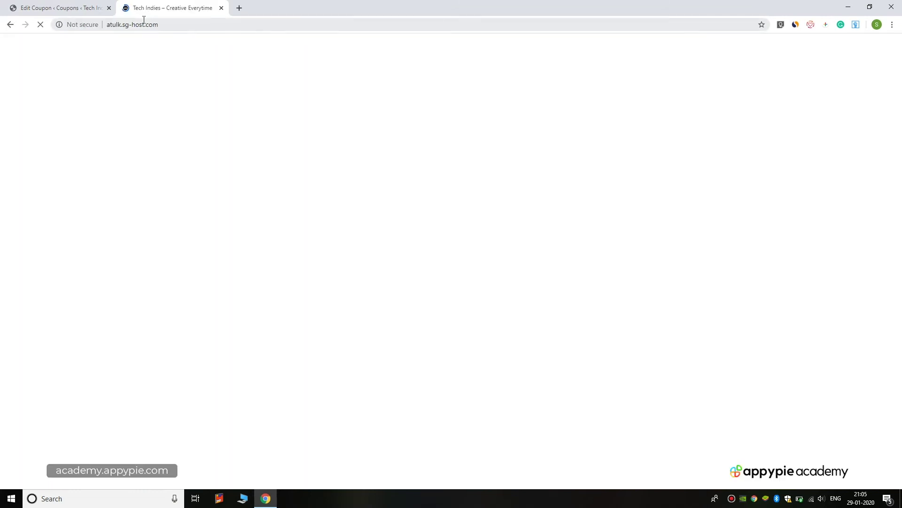
Add the Learn Game Development From Scratch course from the New In section to the cart and view the cart.
scroll(405, 197, down, 2)
scroll(414, 204, down, 3)
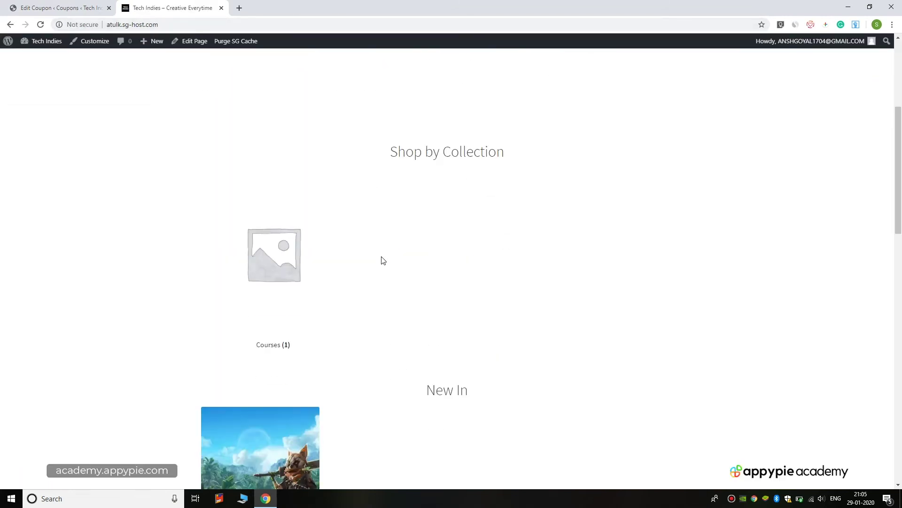
scroll(276, 362, down, 6)
click(262, 320)
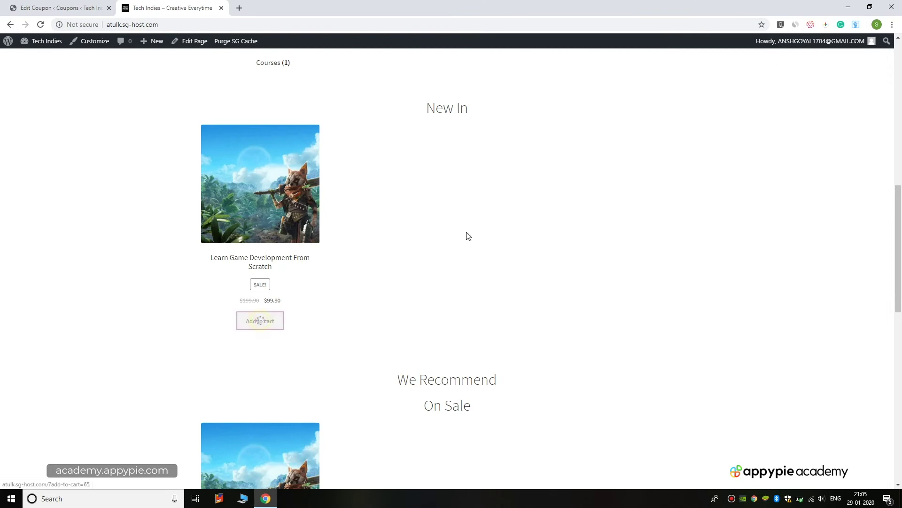
scroll(518, 213, up, 6)
scroll(518, 213, down, 6)
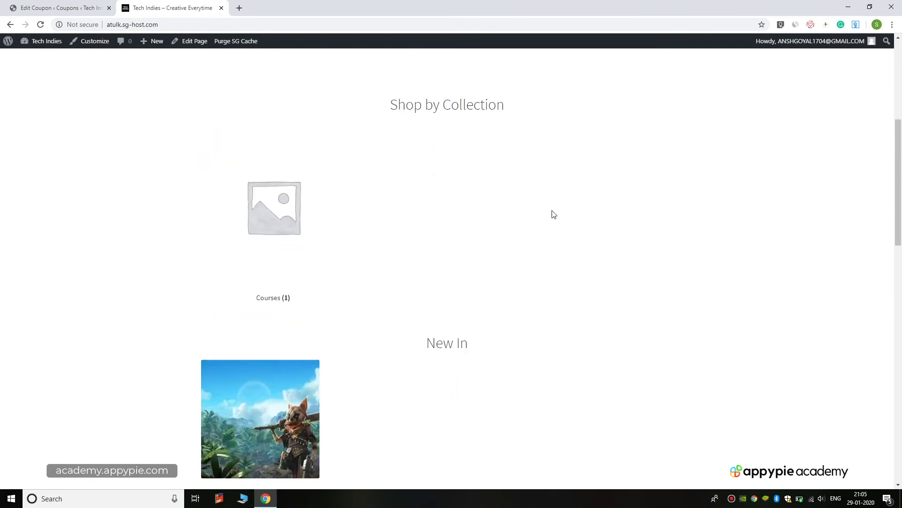
click(297, 325)
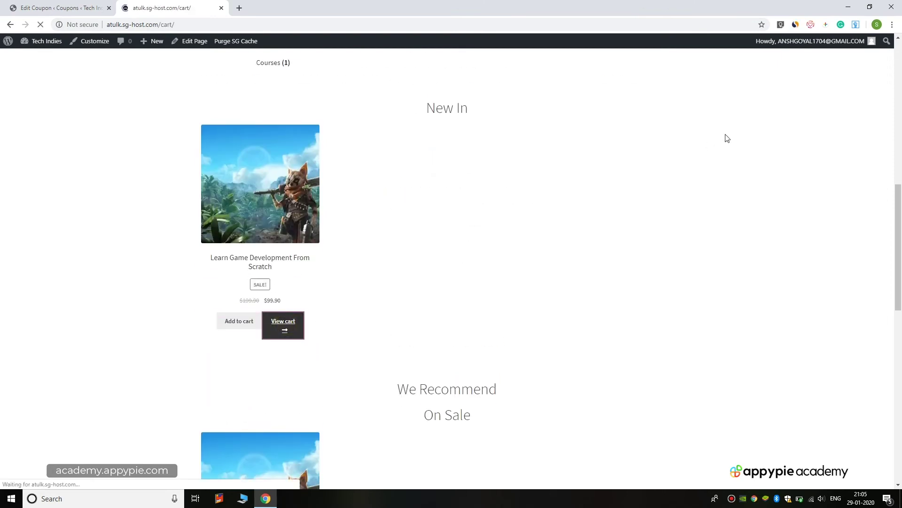
Lower the course quantity to 3 and apply the coupon code FREEFORFIRST to the cart.
scroll(727, 137, down, 3)
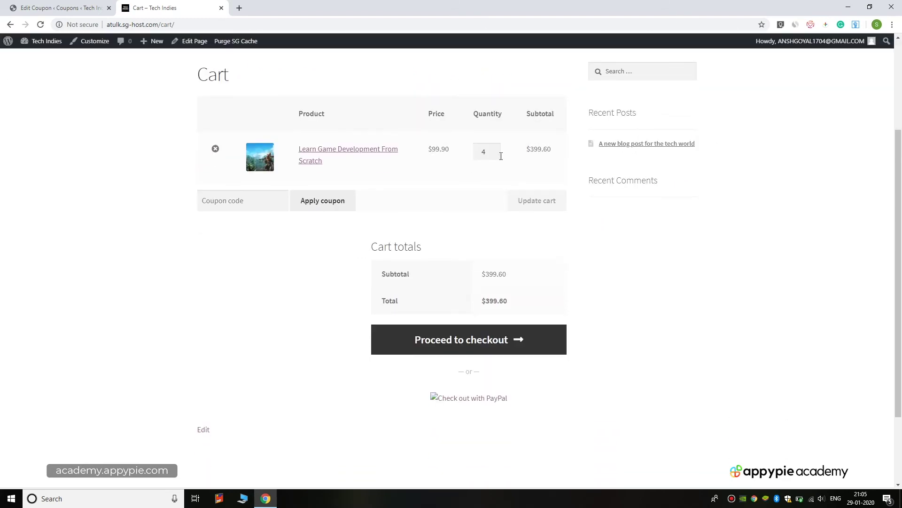
double_click(495, 155)
click(214, 201)
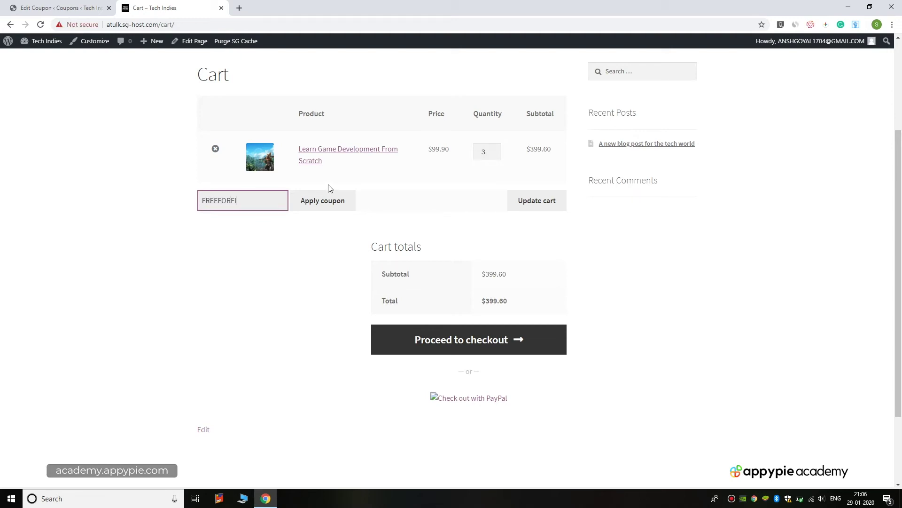
click(317, 210)
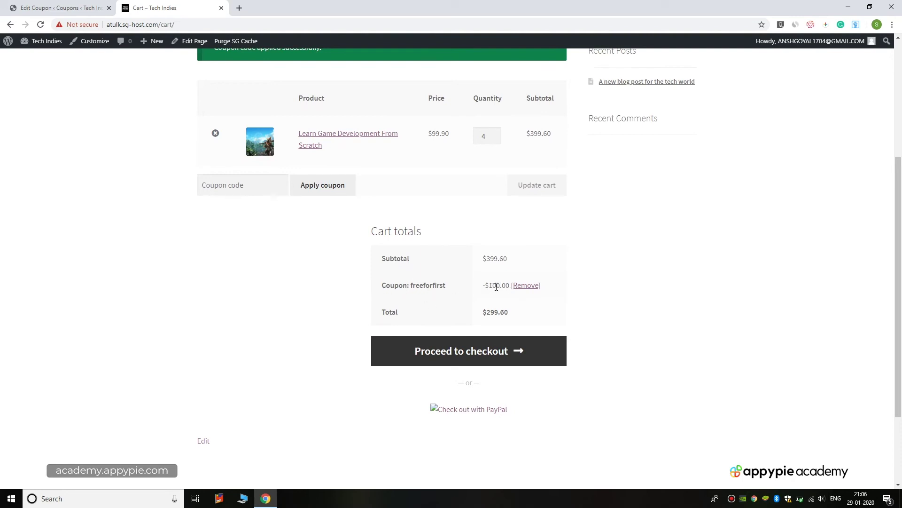
scroll(469, 256, up, 3)
scroll(714, 220, down, 5)
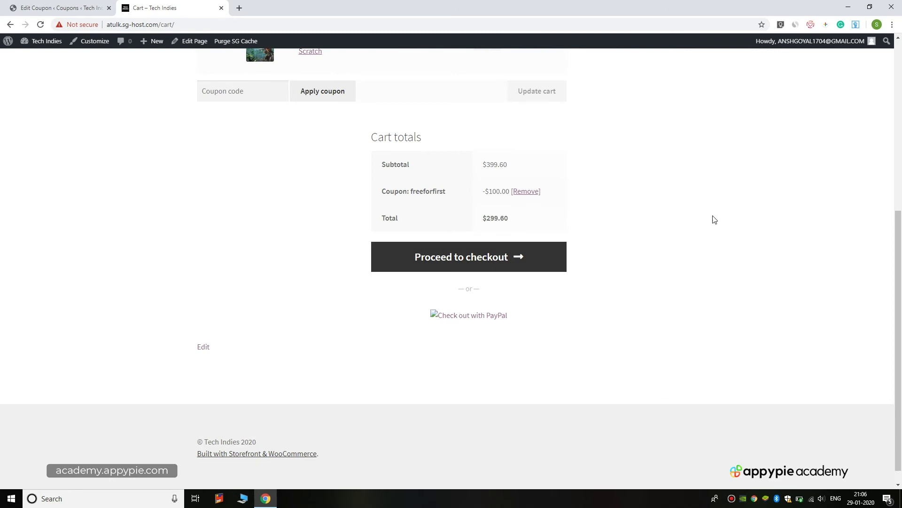
scroll(562, 254, up, 3)
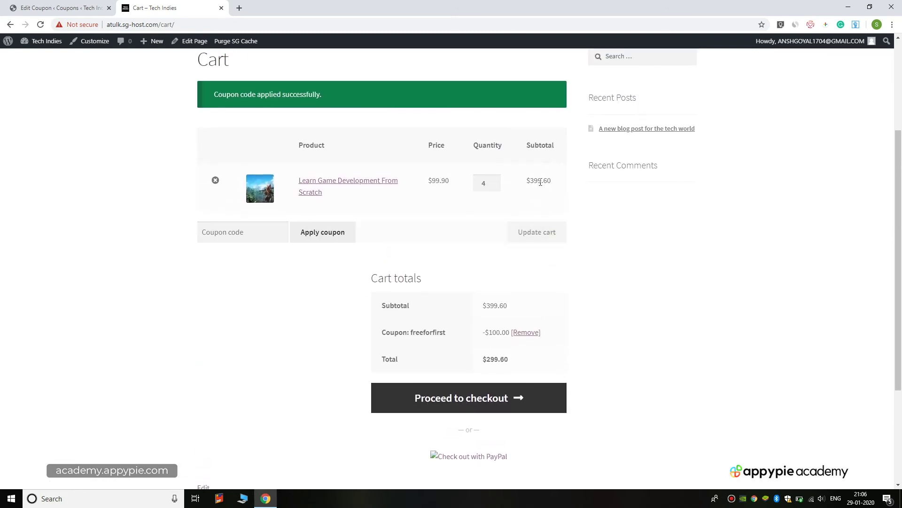
Set the course quantity to 1, update the cart and check the discount in the cart totals.
click(495, 186)
click(524, 227)
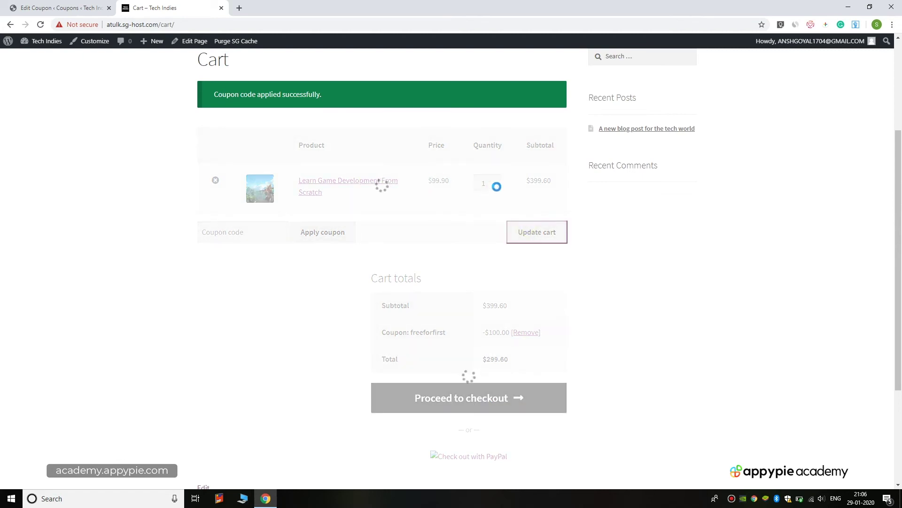
scroll(556, 267, down, 1)
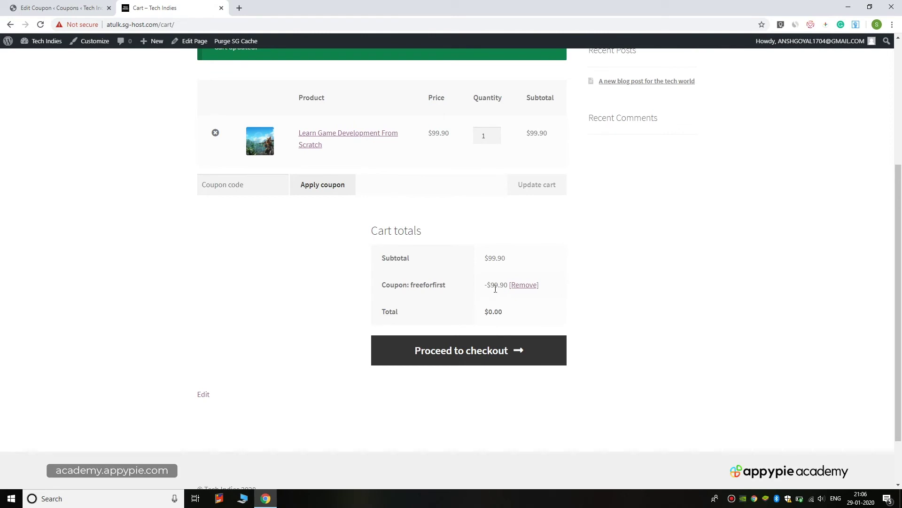
scroll(566, 325, down, 1)
scroll(467, 278, down, 1)
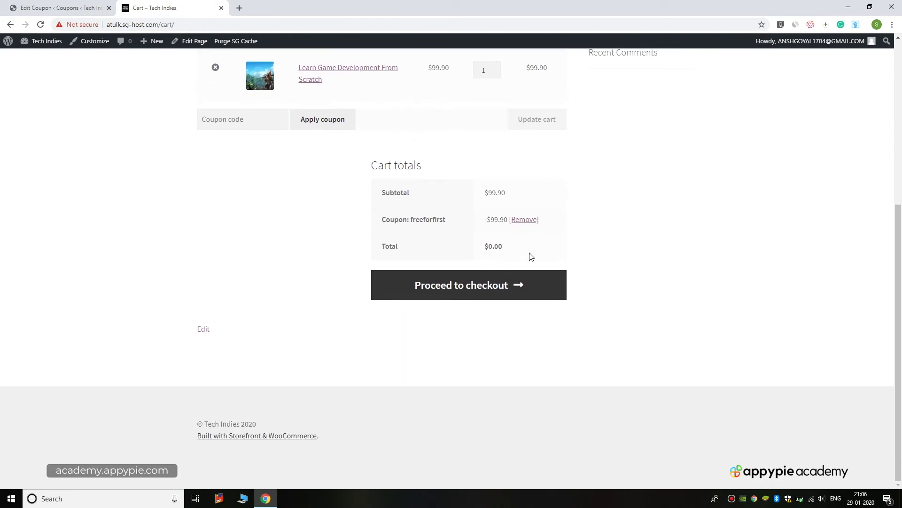
scroll(534, 249, up, 2)
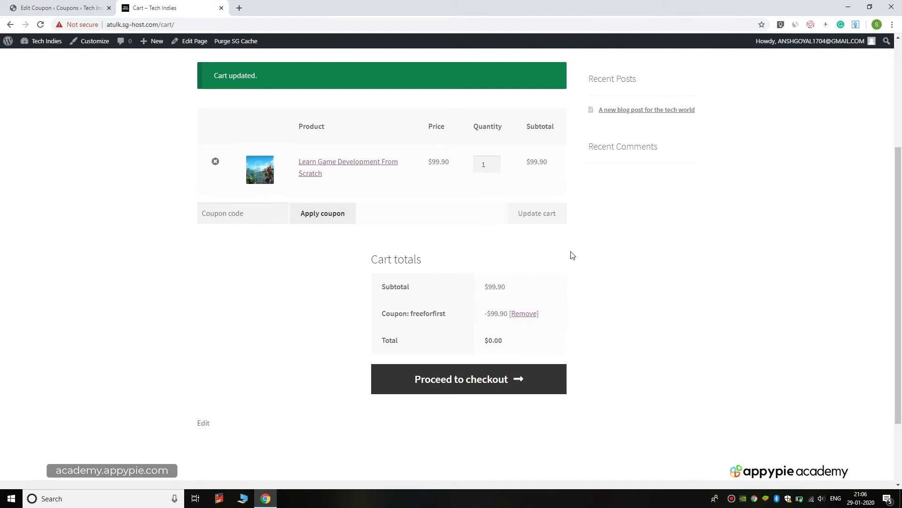
scroll(562, 262, up, 1)
Return to the FREEFORFIRST coupon in the admin, set its minimum spend to 100 and update it.
click(73, 7)
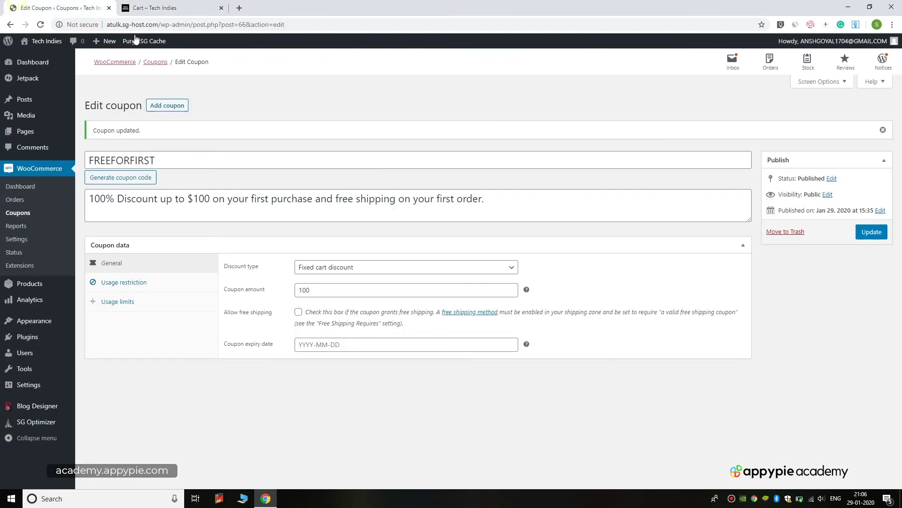
click(126, 281)
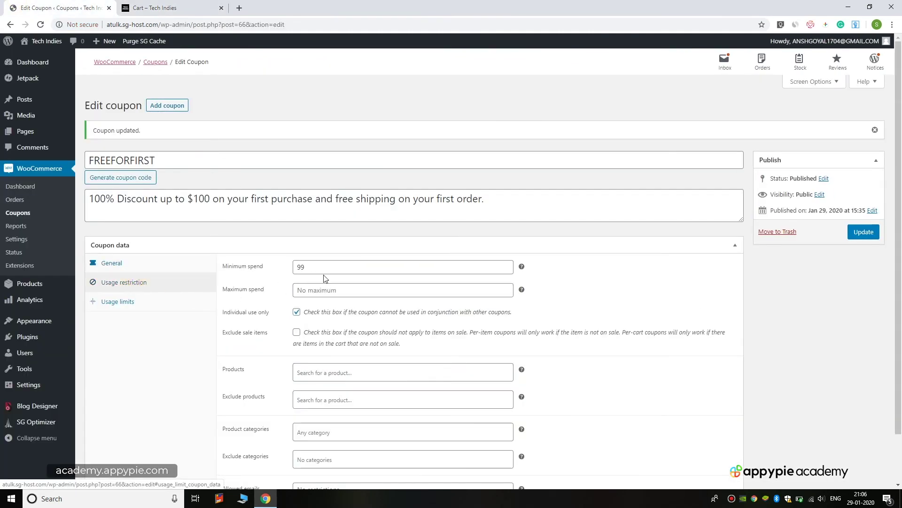
click(328, 266)
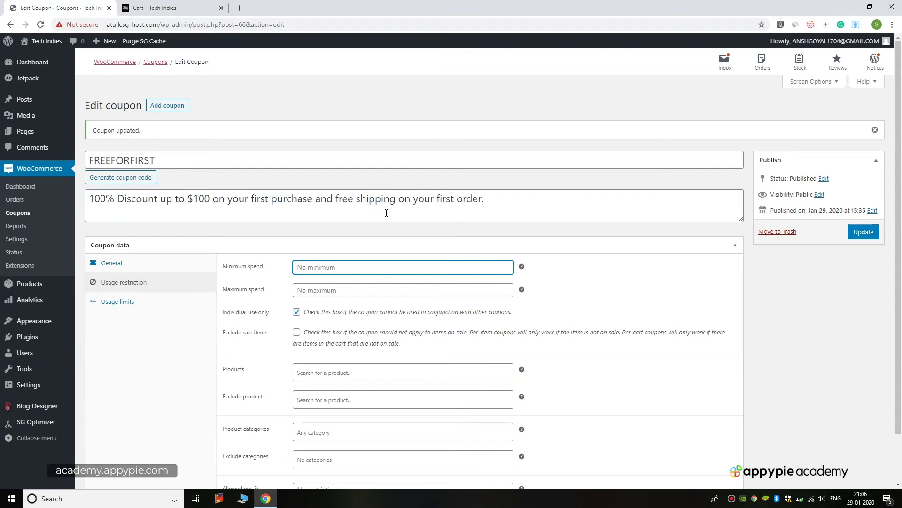
text(100)
click(531, 245)
click(534, 246)
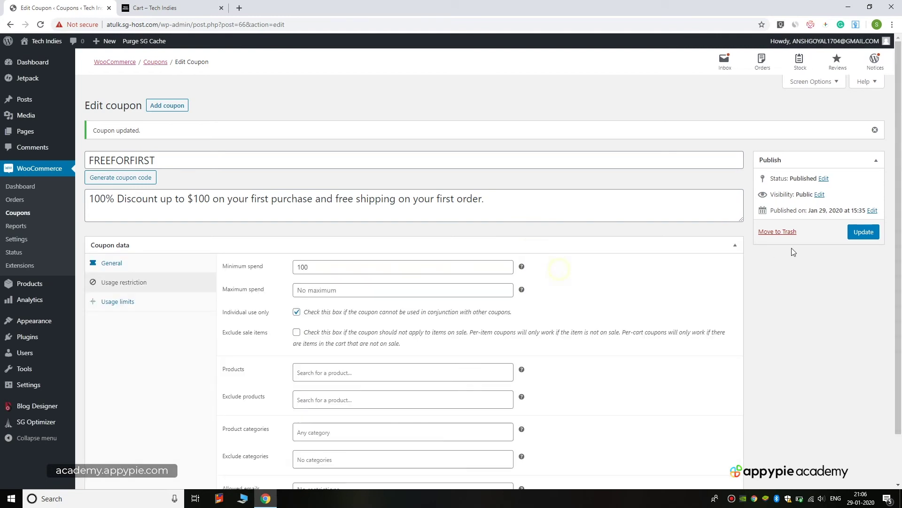
click(860, 231)
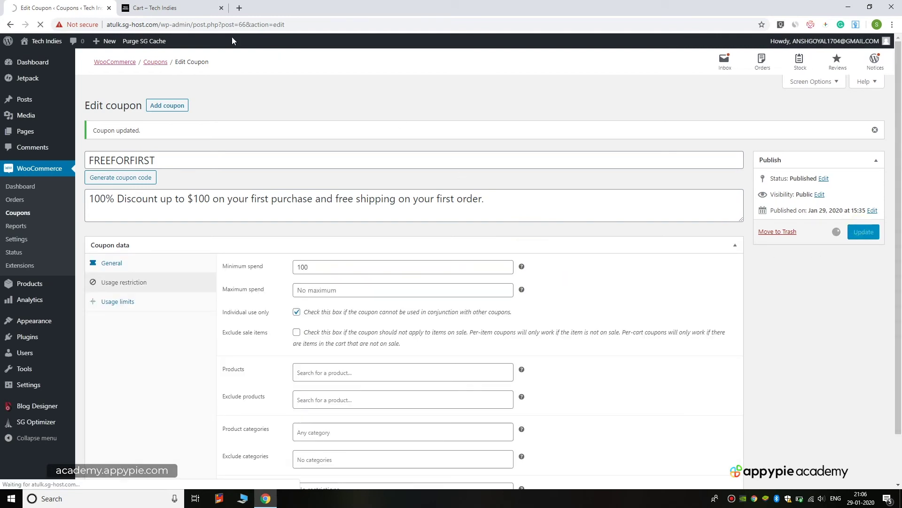
Go back to the storefront cart and update it with the course quantity at 1.
click(164, 8)
scroll(517, 328, down, 1)
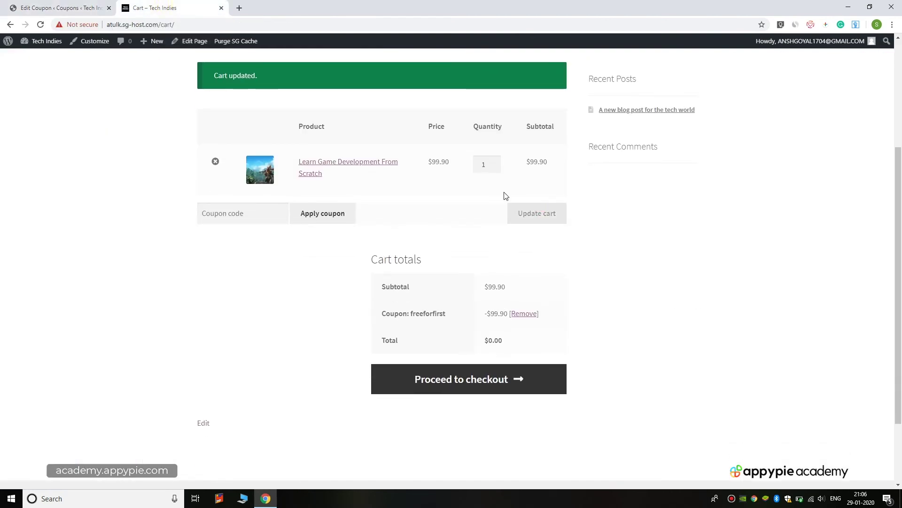
click(493, 167)
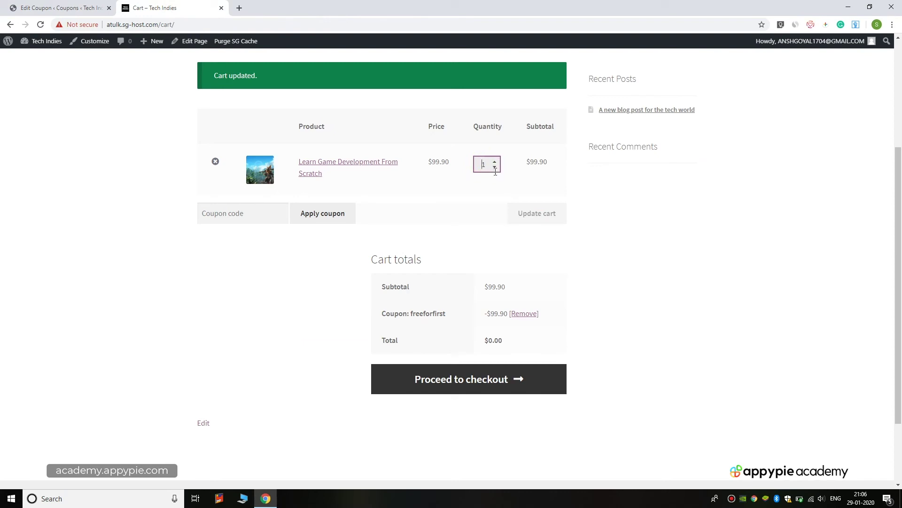
click(495, 168)
click(495, 163)
click(543, 219)
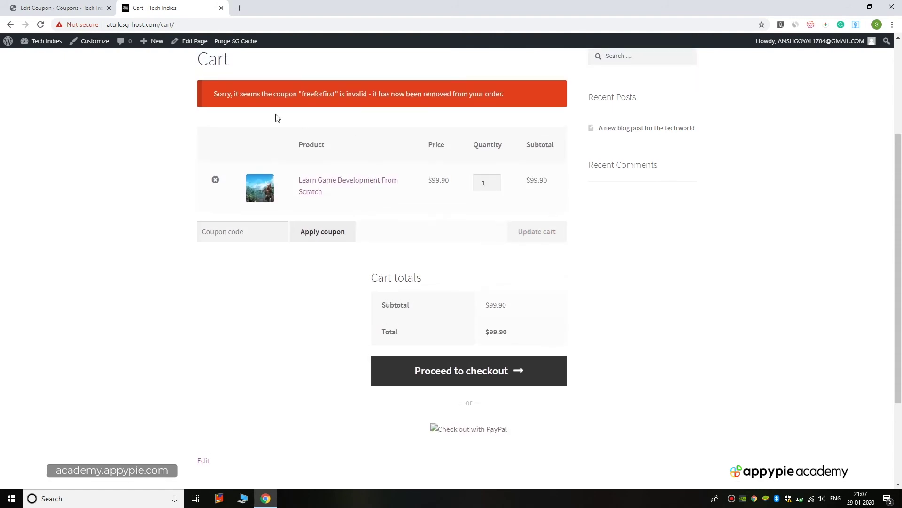
Examine the coupon notice and the cart totals to see how the new minimum spend affects the order.
drag(205, 94, 293, 97)
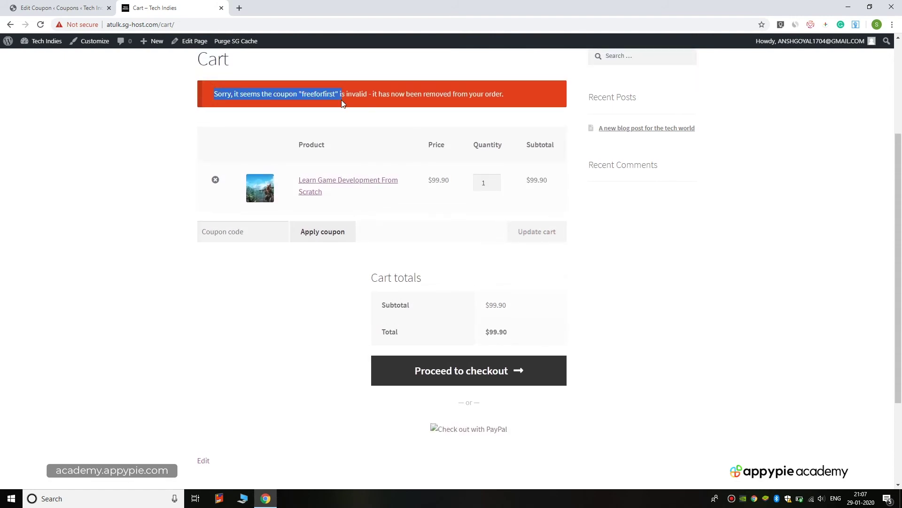
scroll(388, 96, down, 2)
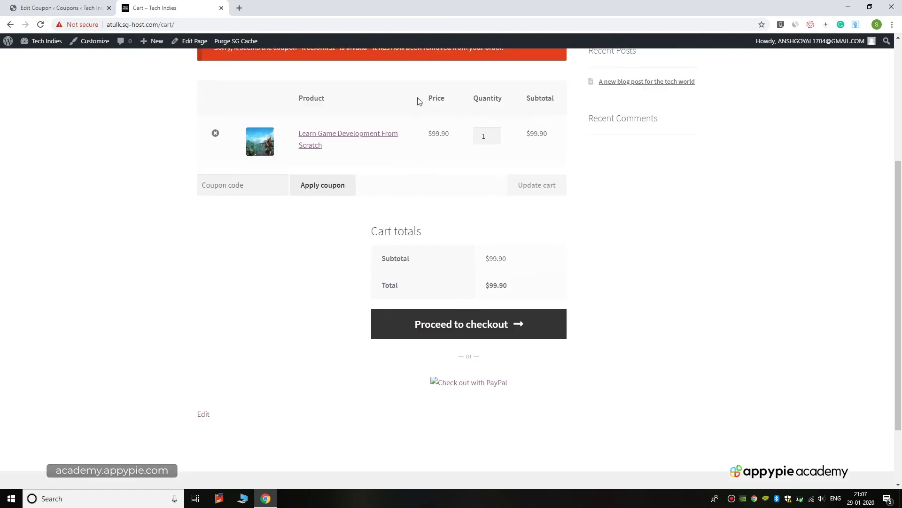
drag(505, 240, 492, 239)
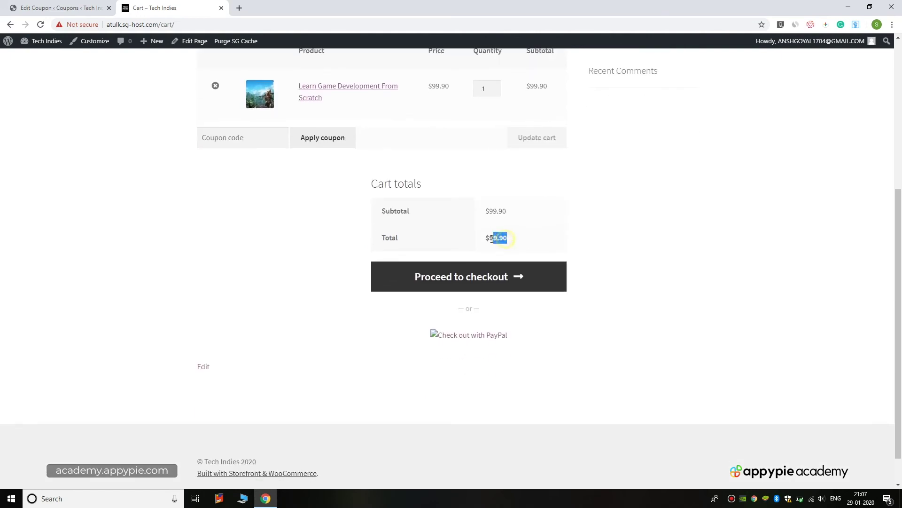
scroll(540, 216, down, 1)
scroll(546, 226, up, 1)
click(546, 227)
scroll(554, 219, up, 1)
scroll(562, 211, up, 1)
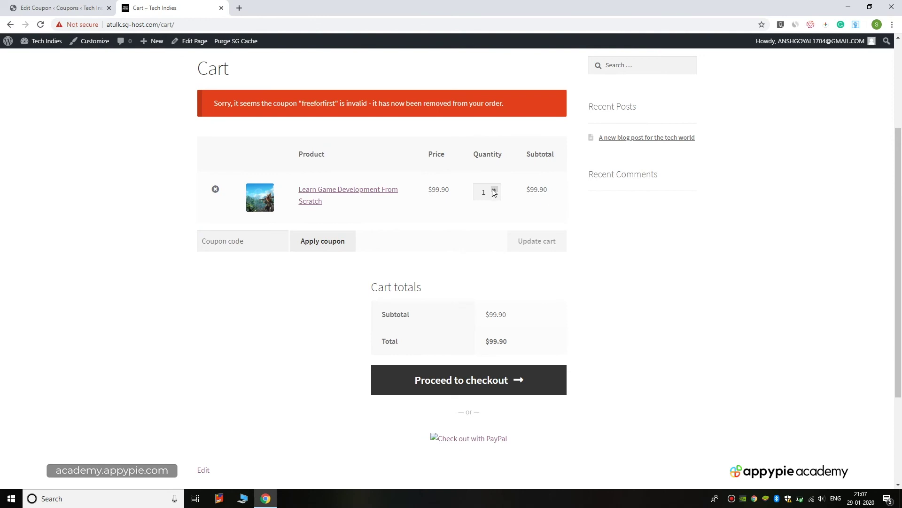
Update the cart with a course quantity of 2 and reapply the coupon code FREEFORFIRST.
click(493, 190)
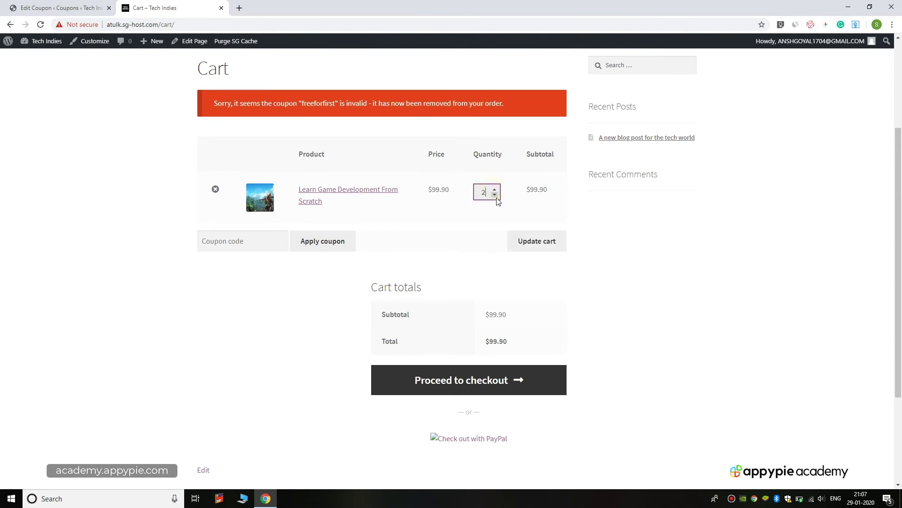
click(535, 241)
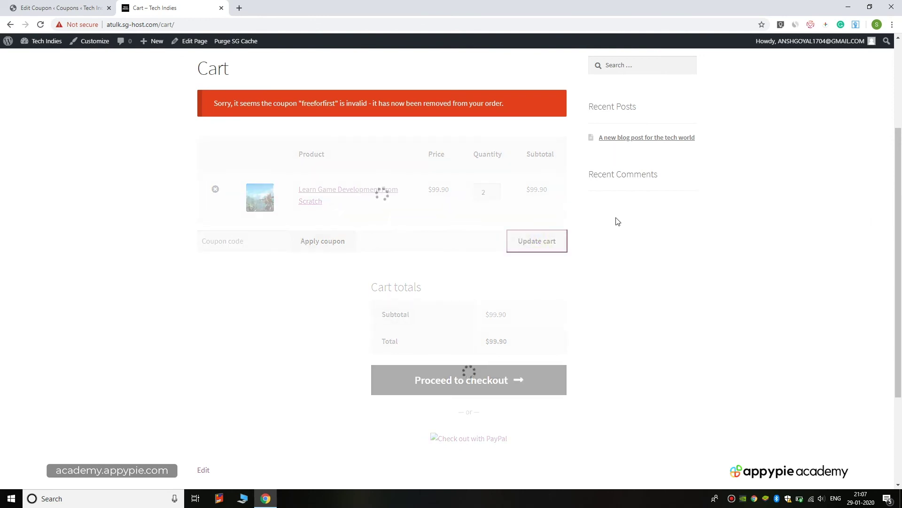
click(256, 235)
click(264, 255)
click(299, 239)
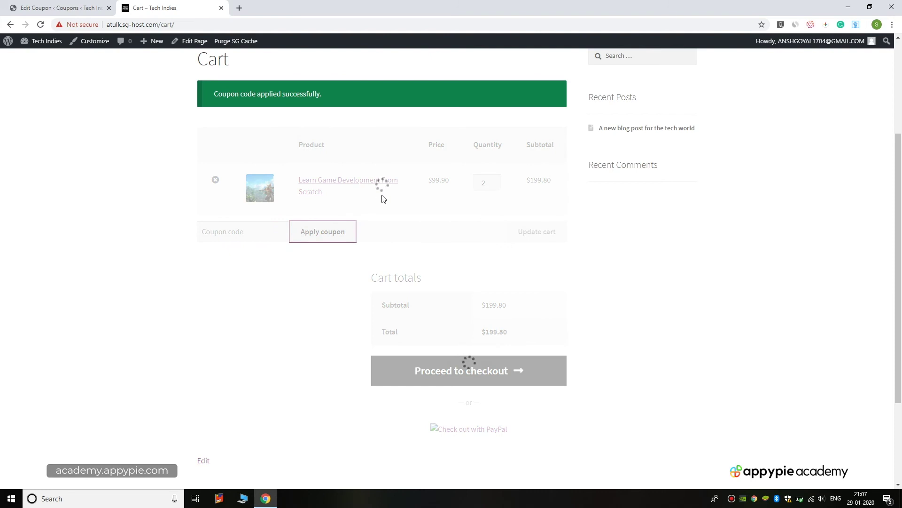
Reduce the course quantity to 1, update the cart and check the recalculated totals.
click(494, 184)
click(521, 231)
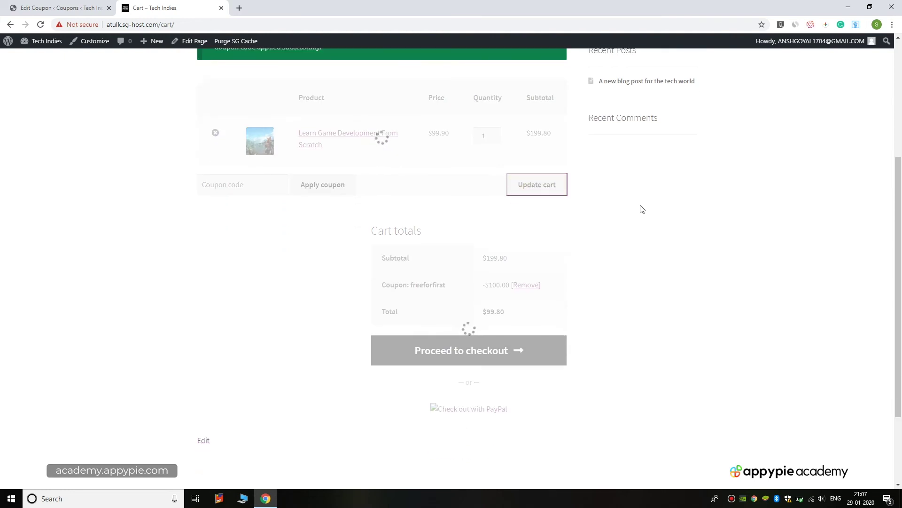
drag(521, 377, 462, 381)
drag(520, 354, 486, 356)
click(609, 355)
Try to apply the coupon code FREEFORFIRST to the single-course cart, and proceed to checkout.
click(495, 227)
click(276, 272)
click(250, 309)
click(302, 283)
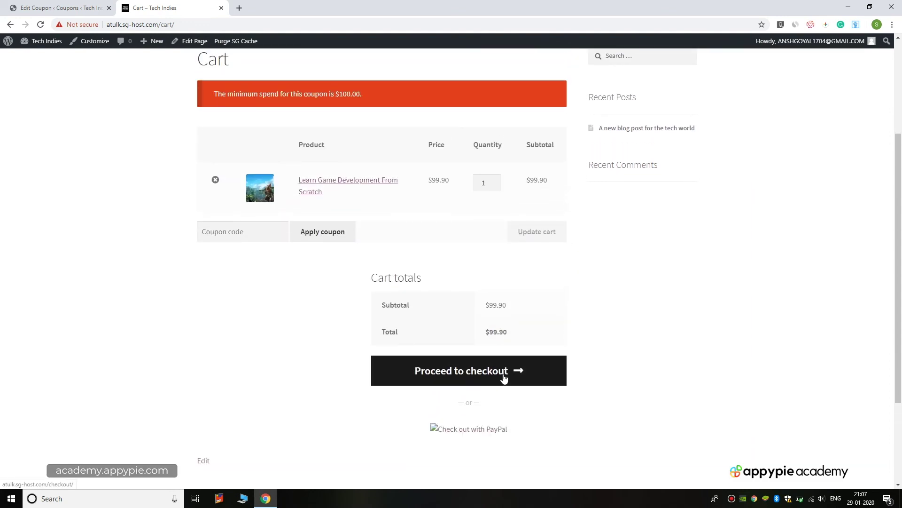
click(503, 378)
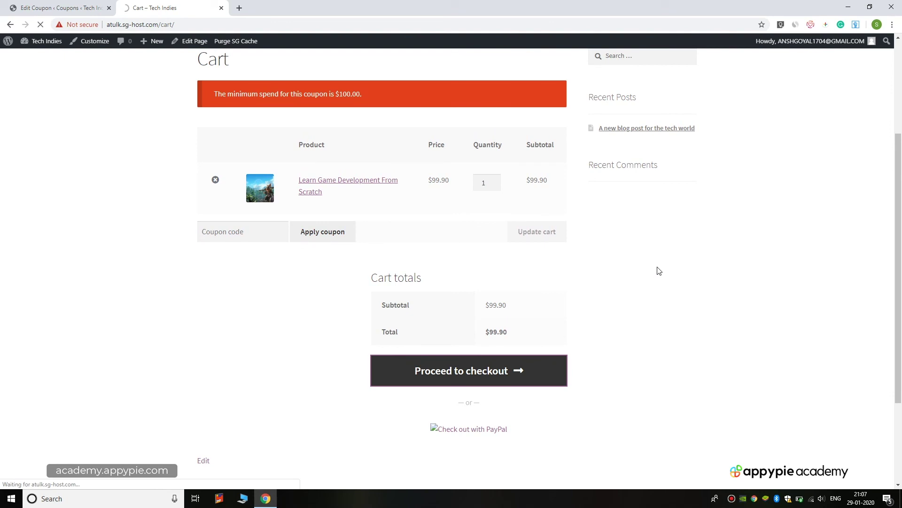
Try to apply the coupon code FREEFORFIRST to the single-course order on the checkout page.
scroll(504, 218, down, 3)
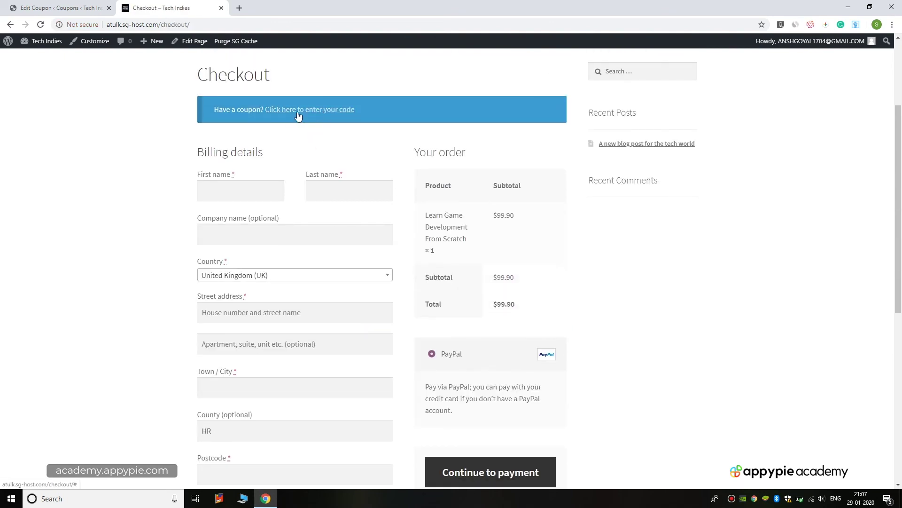
click(298, 114)
click(265, 172)
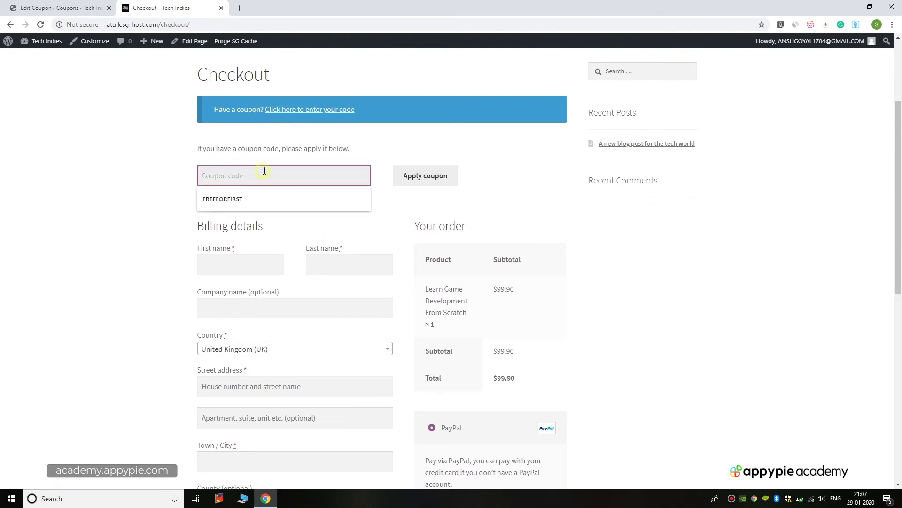
click(270, 198)
click(425, 177)
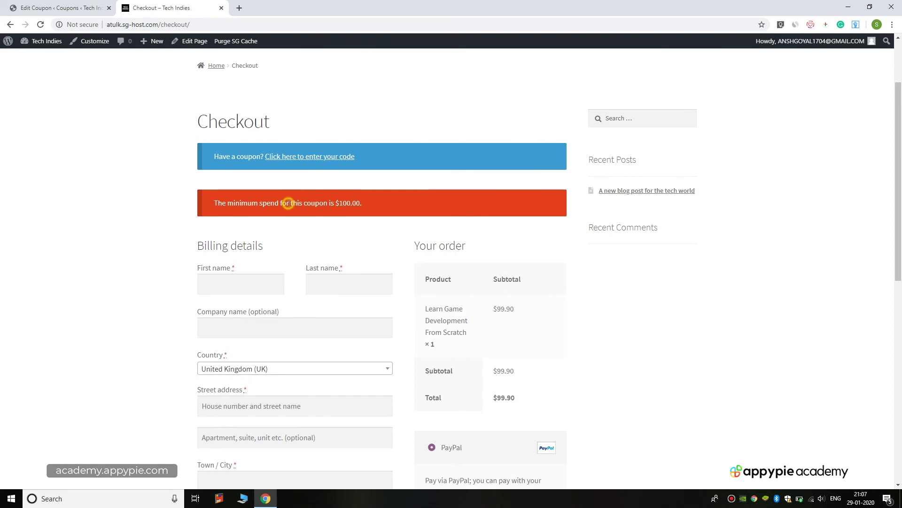
Examine the coupon notice, billing form and order summary on the checkout page.
scroll(665, 196, down, 10)
scroll(666, 194, up, 6)
scroll(664, 194, up, 6)
scroll(656, 193, down, 6)
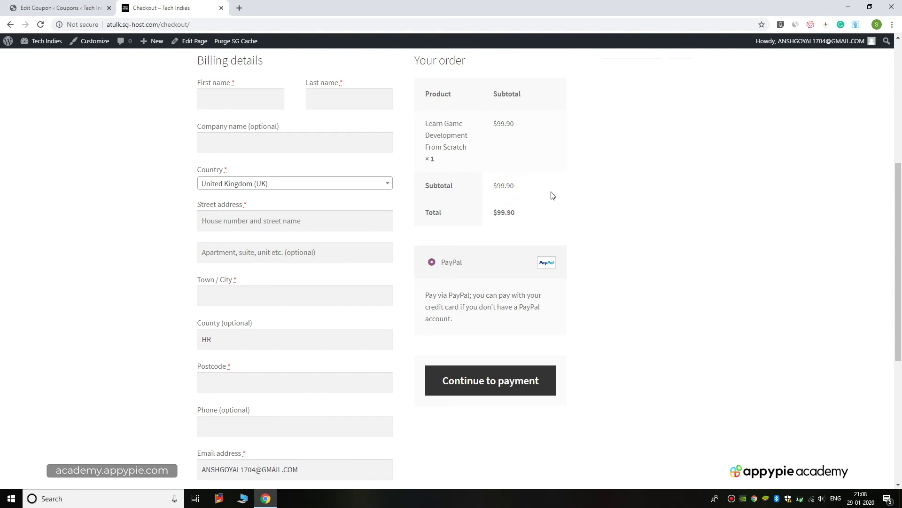
scroll(550, 196, up, 6)
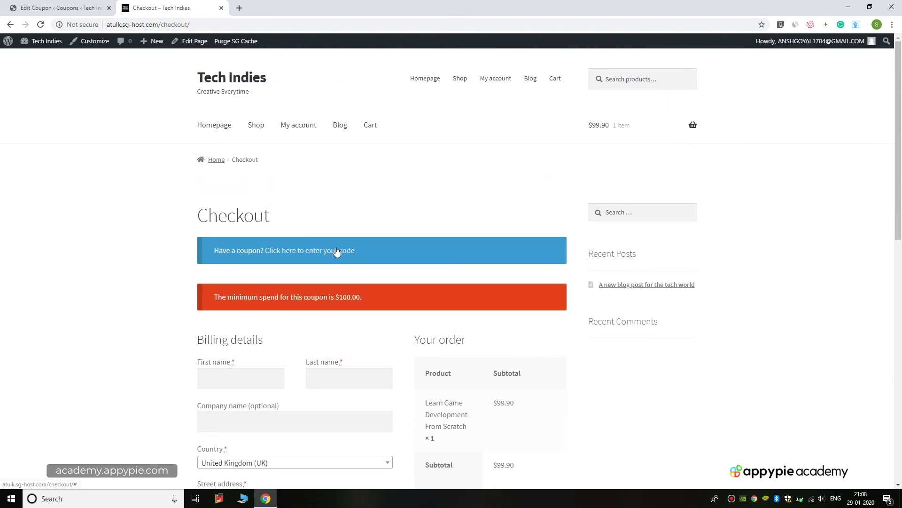
scroll(346, 178, down, 2)
scroll(672, 70, up, 2)
Return to the cart, update it with a course quantity of 2, and proceed to checkout.
click(692, 124)
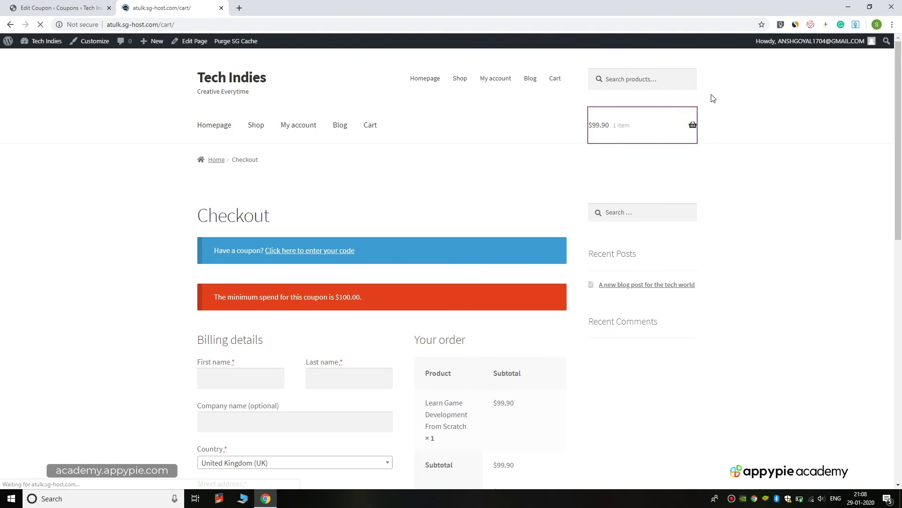
scroll(667, 116, down, 2)
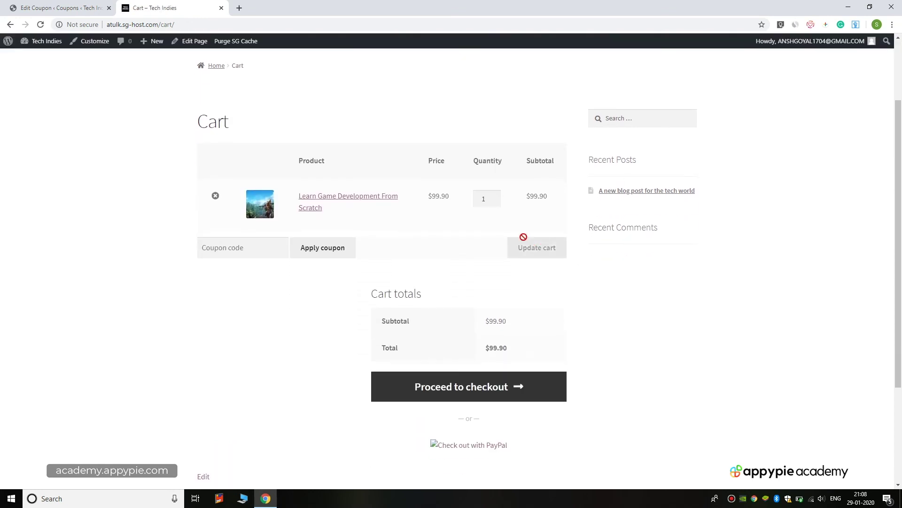
click(496, 195)
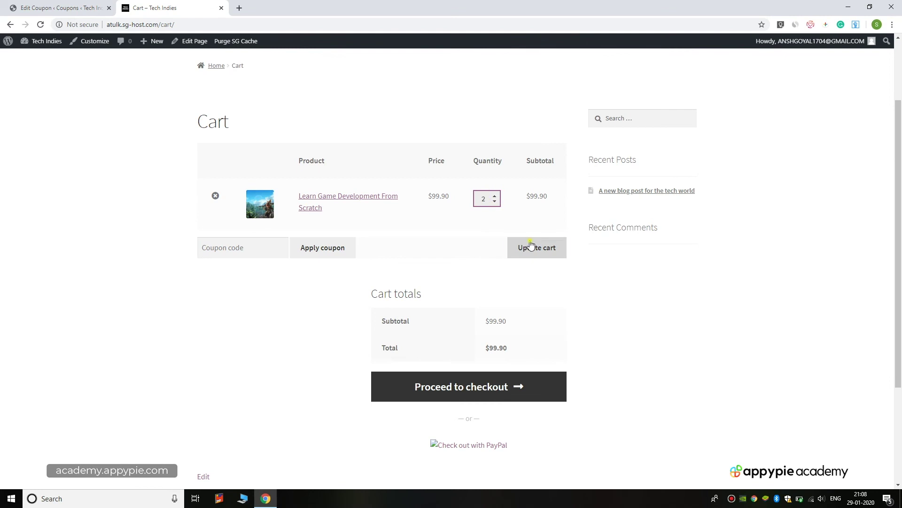
click(528, 247)
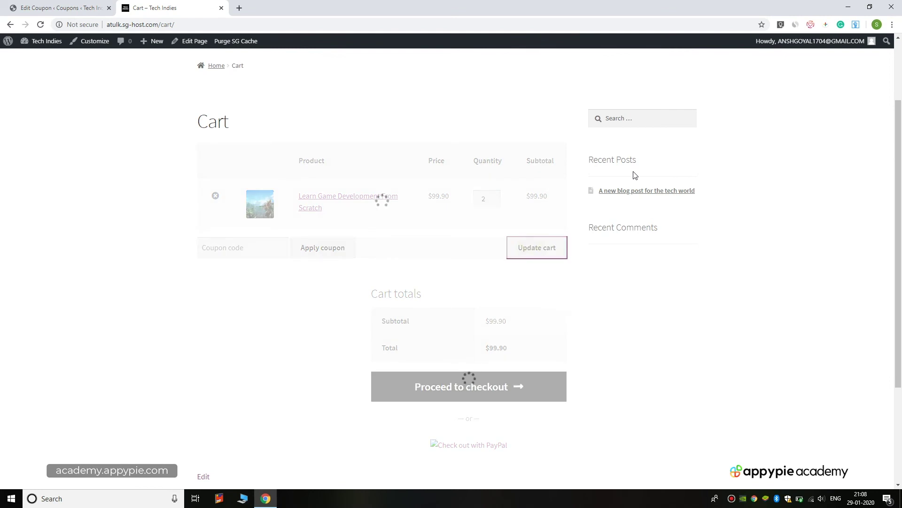
scroll(568, 296, down, 1)
click(482, 333)
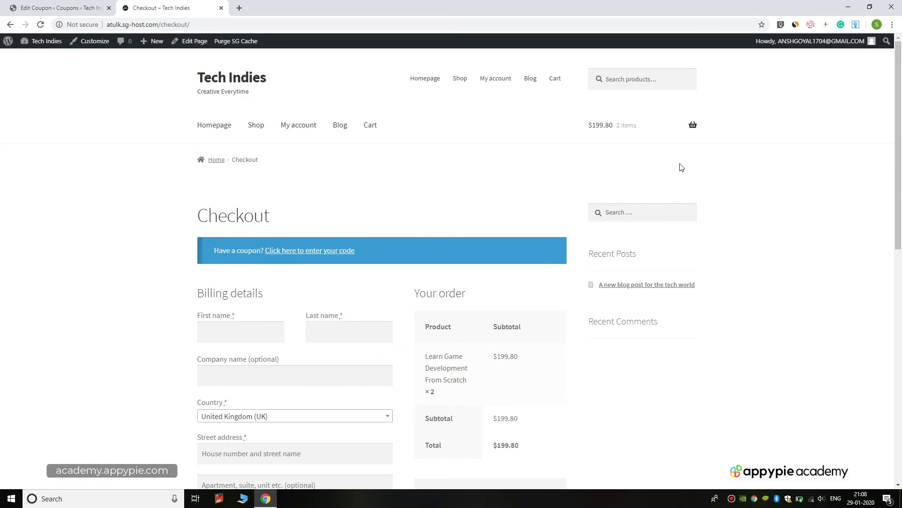
Apply the coupon code FREEFORFIRST to the two-course order on the checkout page.
scroll(681, 167, down, 1)
click(311, 210)
click(298, 268)
click(297, 292)
click(402, 270)
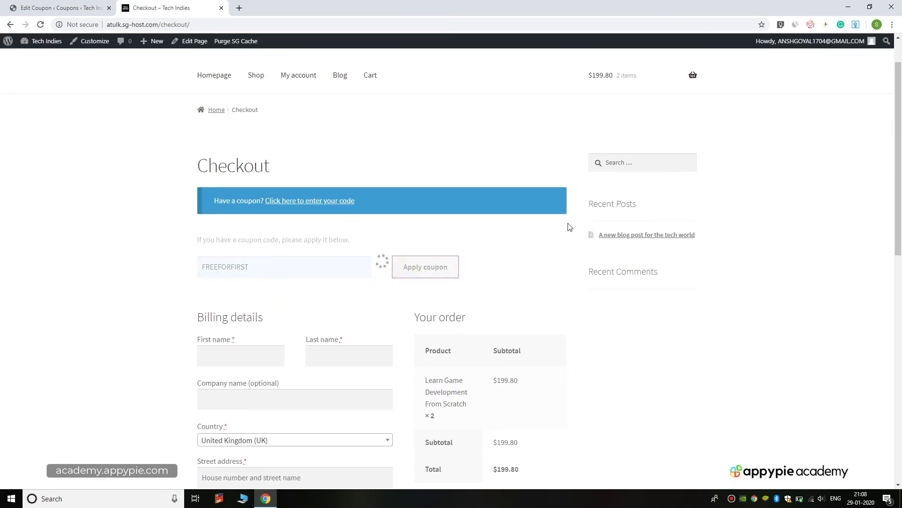
Review the coupon discount, order total and payment section at checkout, and close the storefront page to return to the coupon editor.
scroll(329, 141, down, 1)
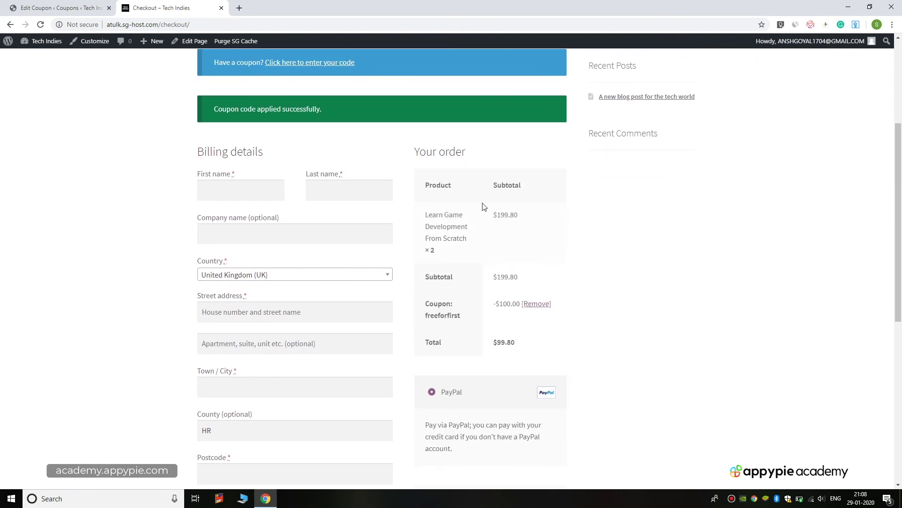
scroll(484, 207, down, 4)
scroll(597, 175, up, 1)
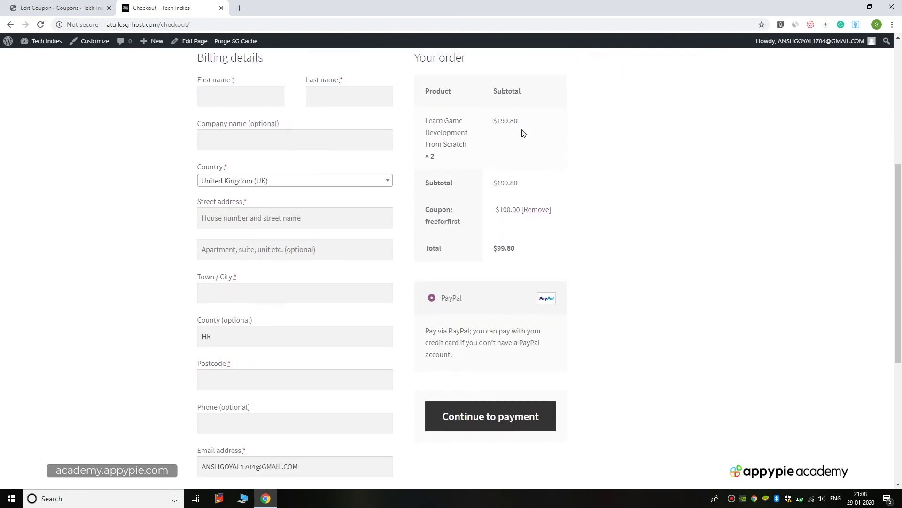
scroll(543, 282, up, 1)
scroll(500, 267, up, 3)
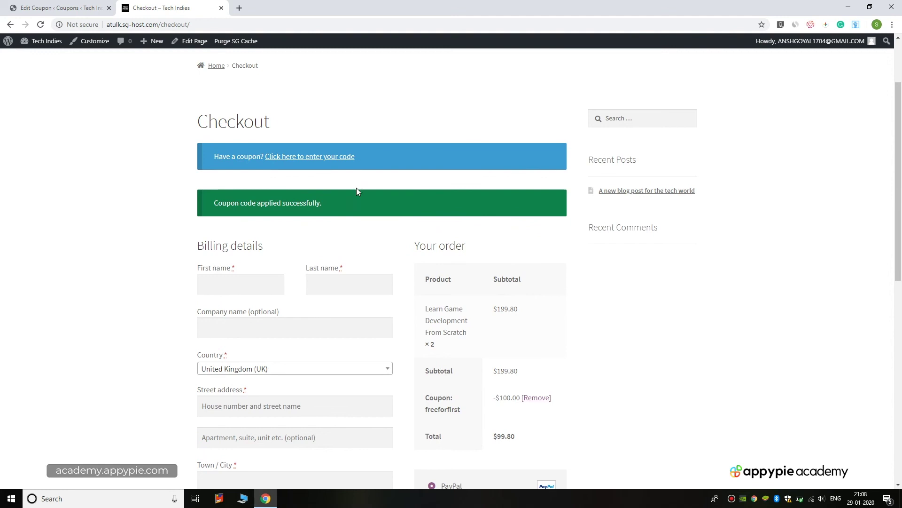
scroll(532, 202, down, 10)
scroll(534, 200, up, 1)
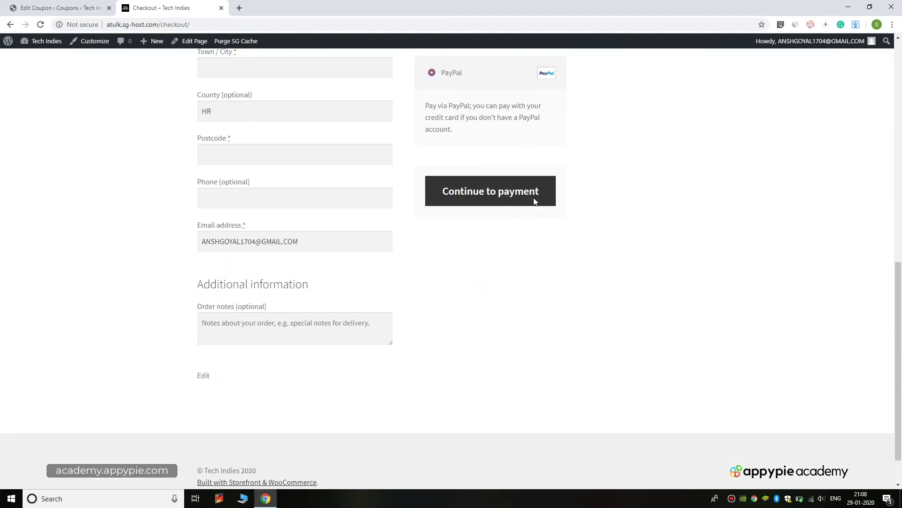
scroll(534, 201, down, 1)
scroll(535, 193, up, 5)
scroll(535, 194, down, 3)
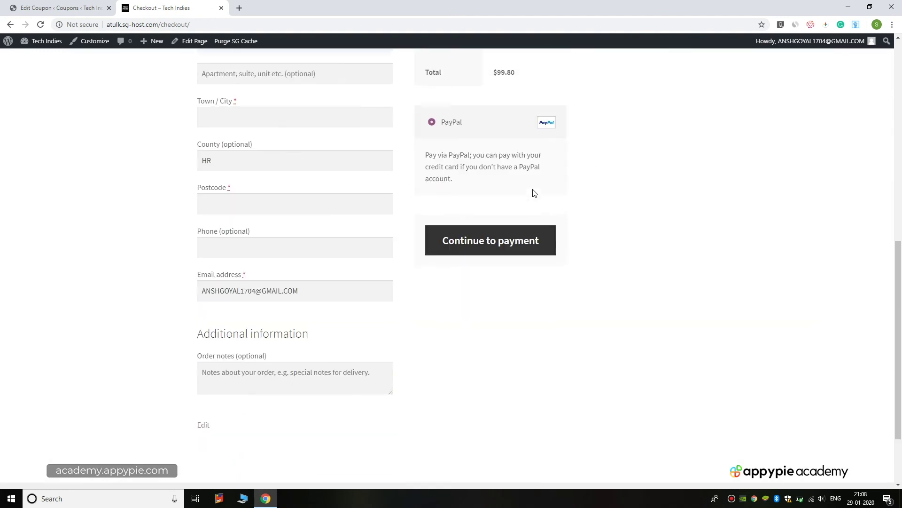
click(221, 8)
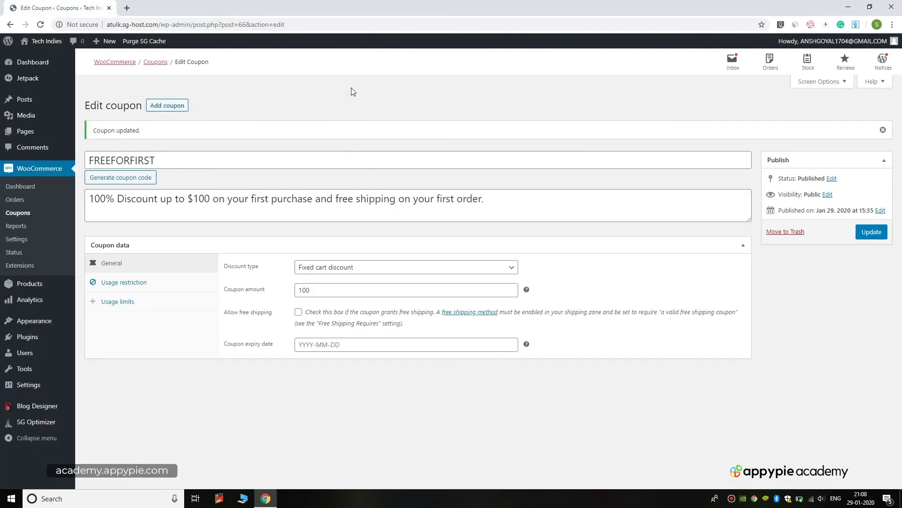